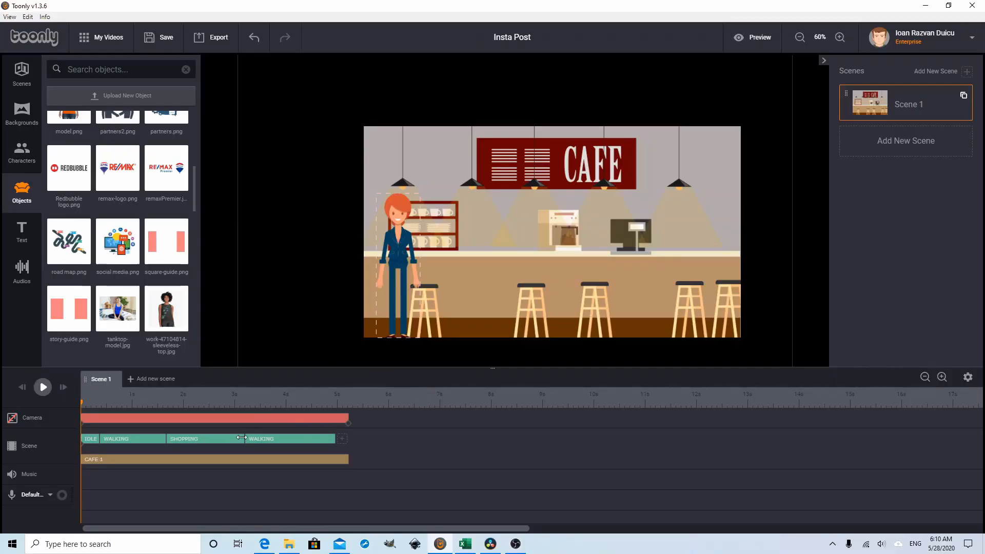
Step: Play Scene 1 through, return to its start and check the video export settings without exporting
click(43, 388)
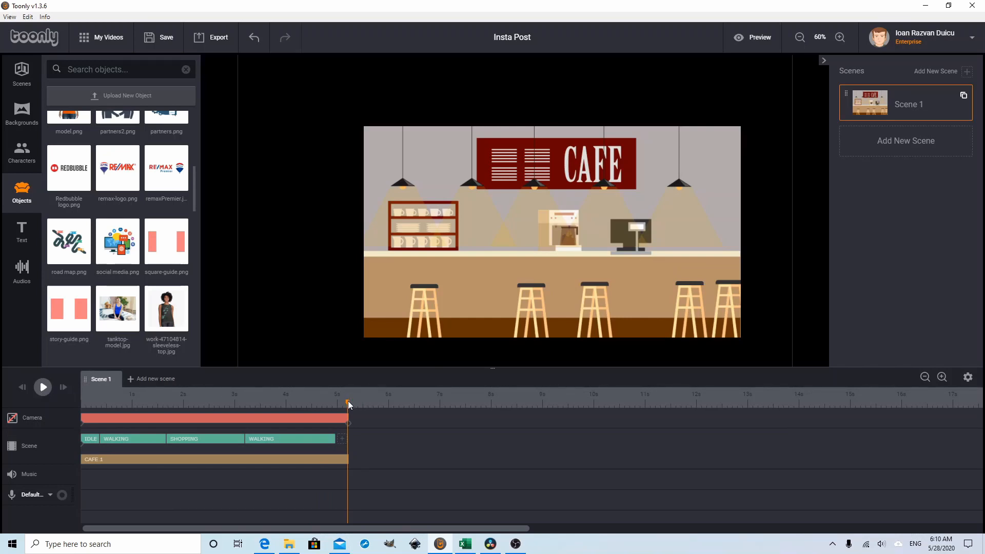
drag(348, 401, 80, 405)
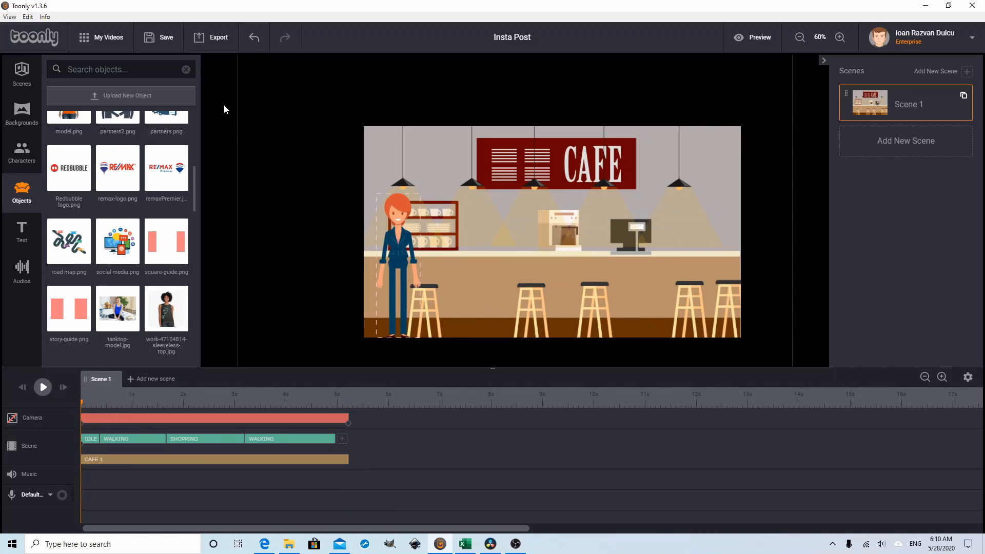
click(211, 37)
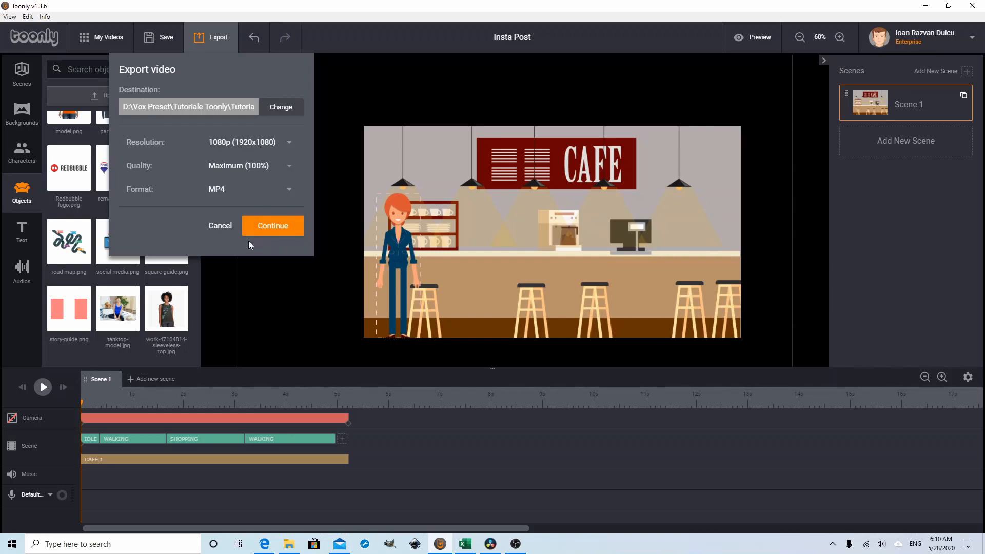
click(220, 228)
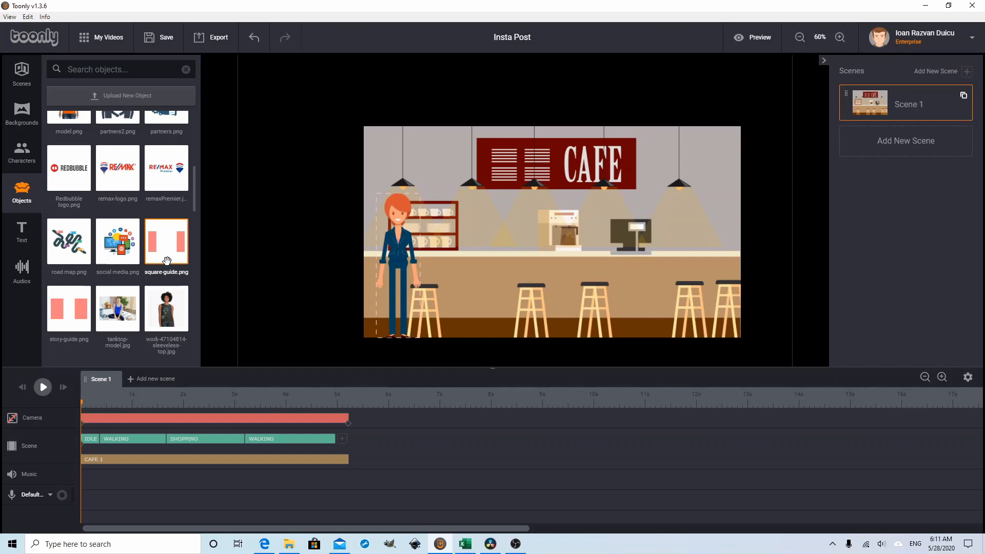
Step: Add the square-guide.png overlay to the café scene and shrink it to roughly match the video frame
drag(167, 261, 561, 260)
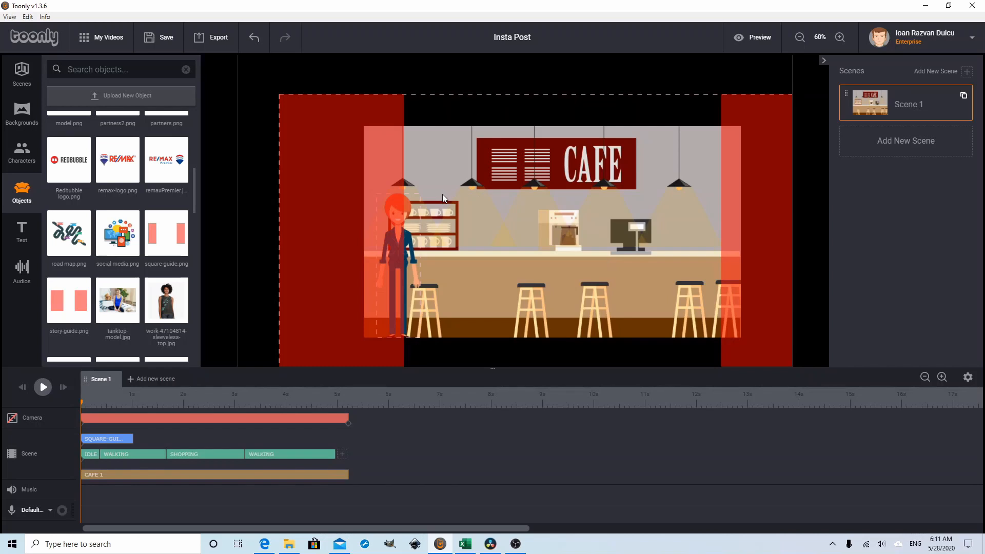
click(346, 205)
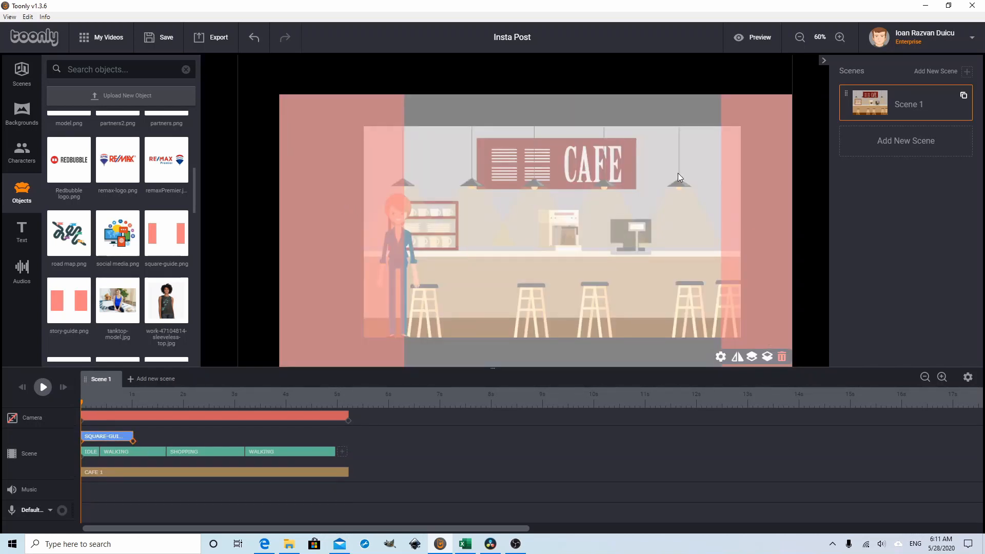
click(799, 39)
click(799, 39)
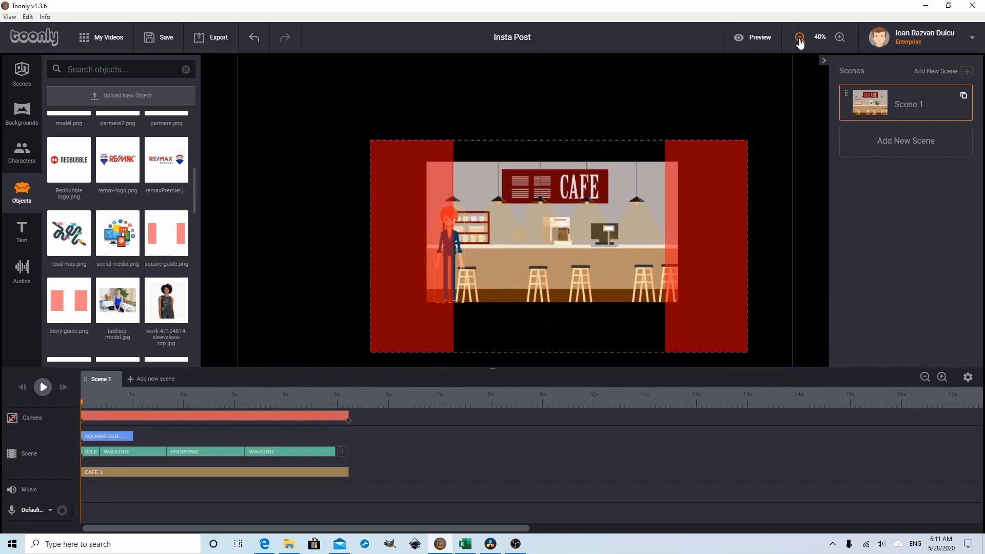
click(799, 39)
click(687, 220)
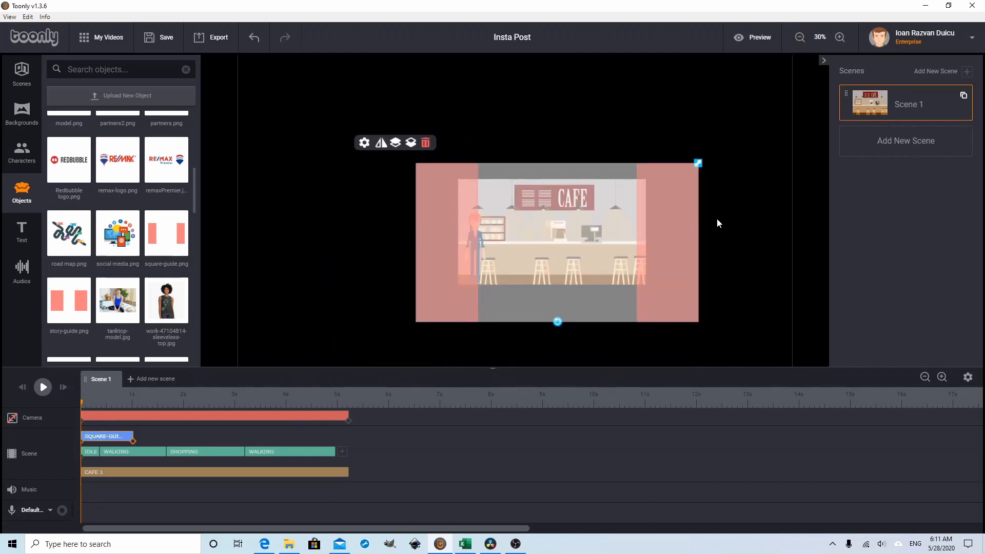
drag(703, 170, 645, 192)
drag(639, 246, 632, 236)
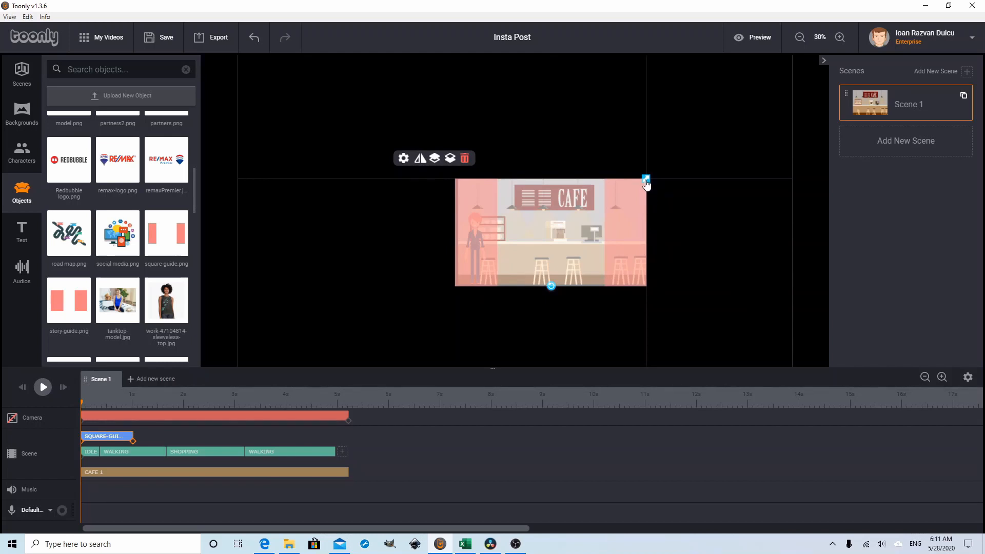
drag(645, 179, 646, 186)
drag(615, 217, 617, 218)
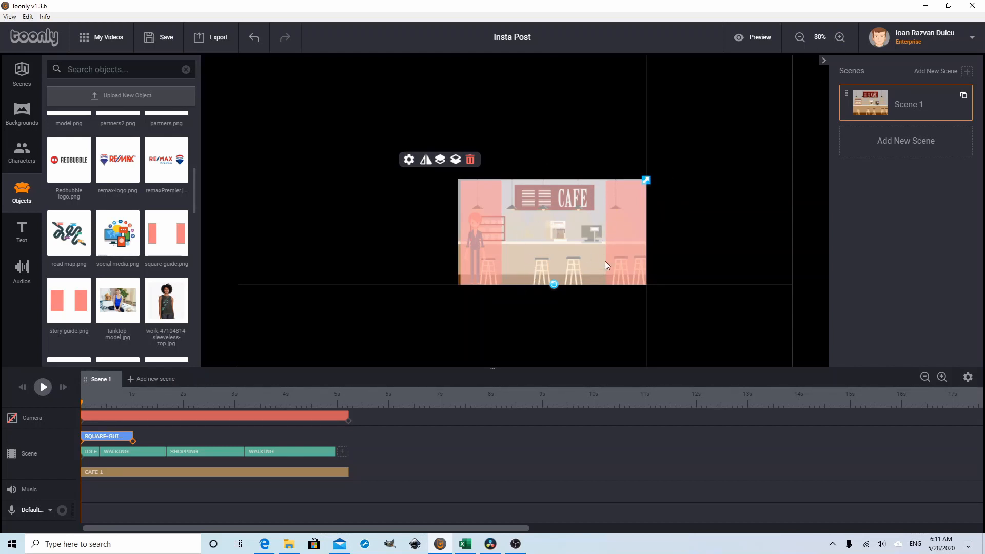
drag(622, 254, 622, 253)
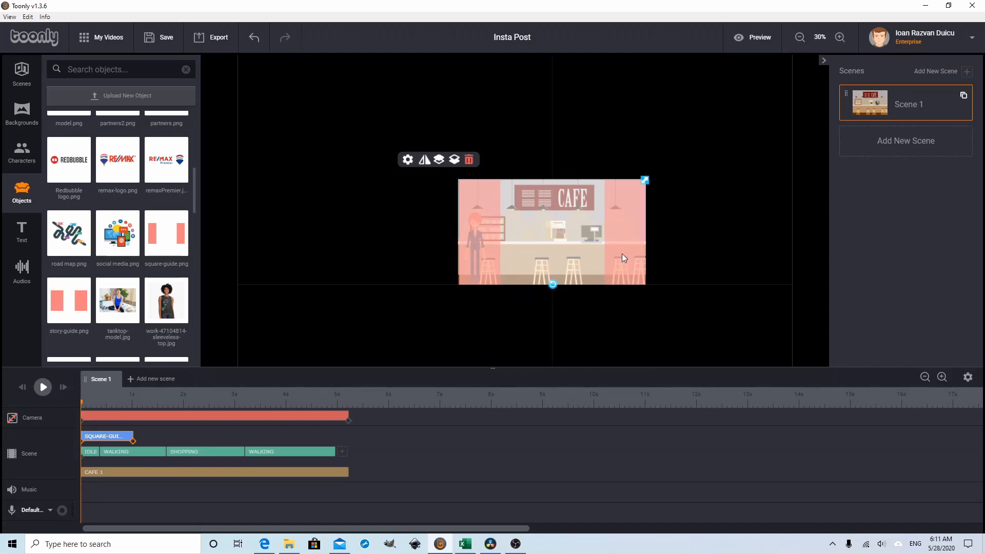
Step: Fine-tune the square guide's size and position so that it lines up with the edges of the café frame
click(839, 38)
click(840, 38)
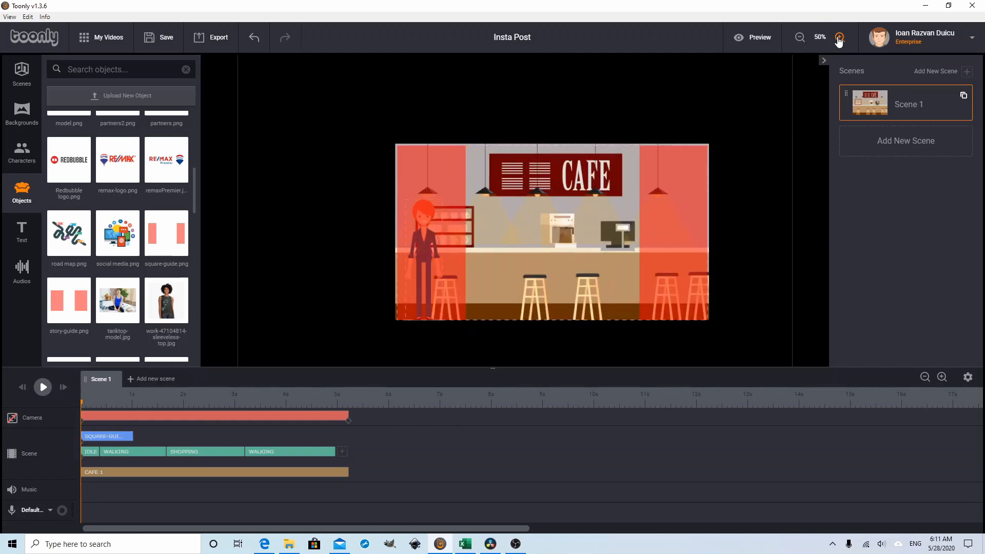
click(840, 38)
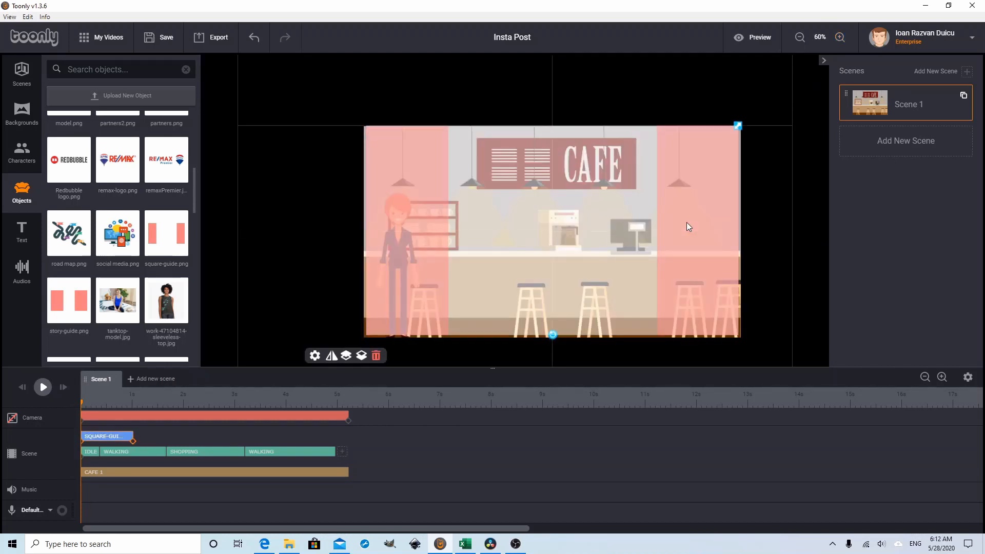
drag(686, 225, 688, 226)
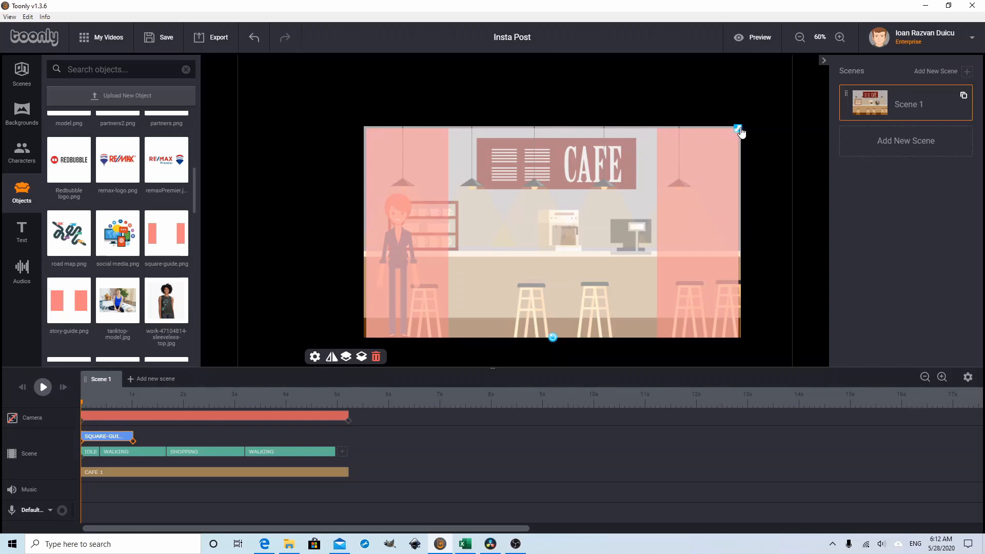
drag(742, 132, 744, 131)
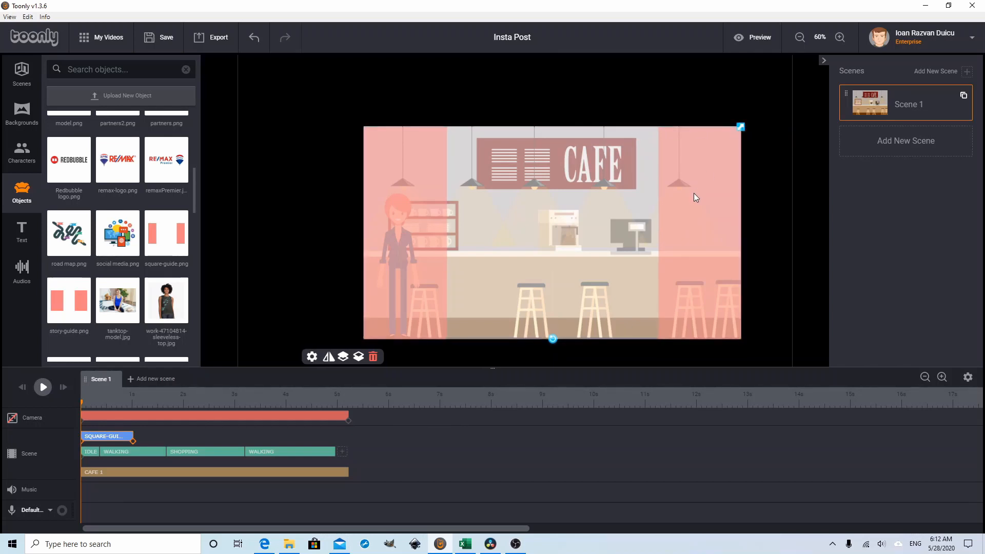
drag(693, 193, 694, 192)
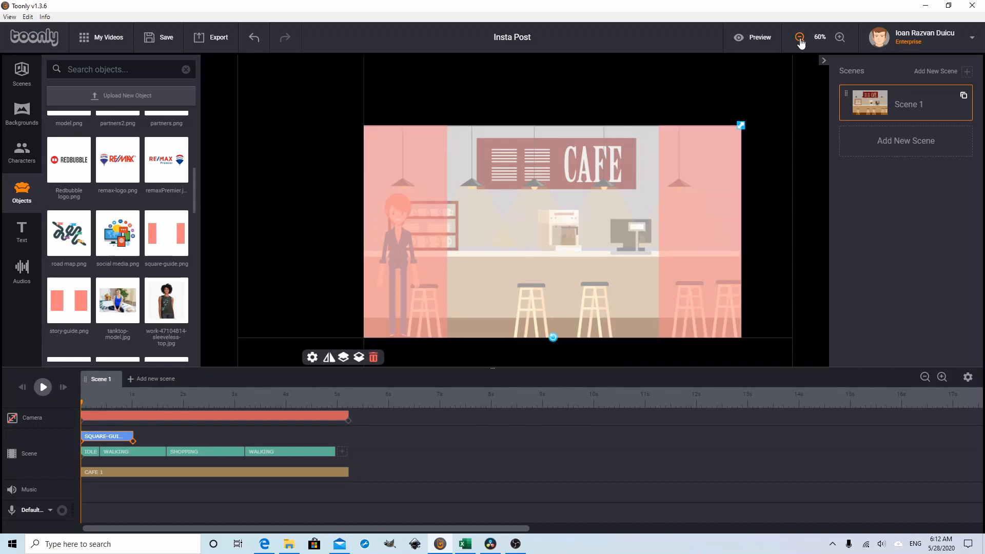
click(781, 222)
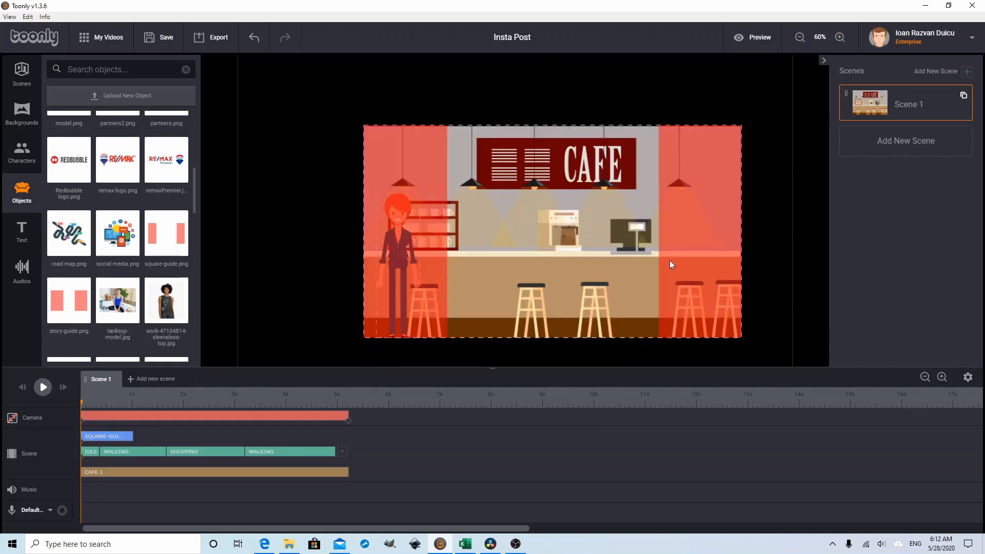
Step: Extend the square guide's duration to about the end of Scene 1 and set its In and Out effects to Instant
drag(131, 437, 346, 440)
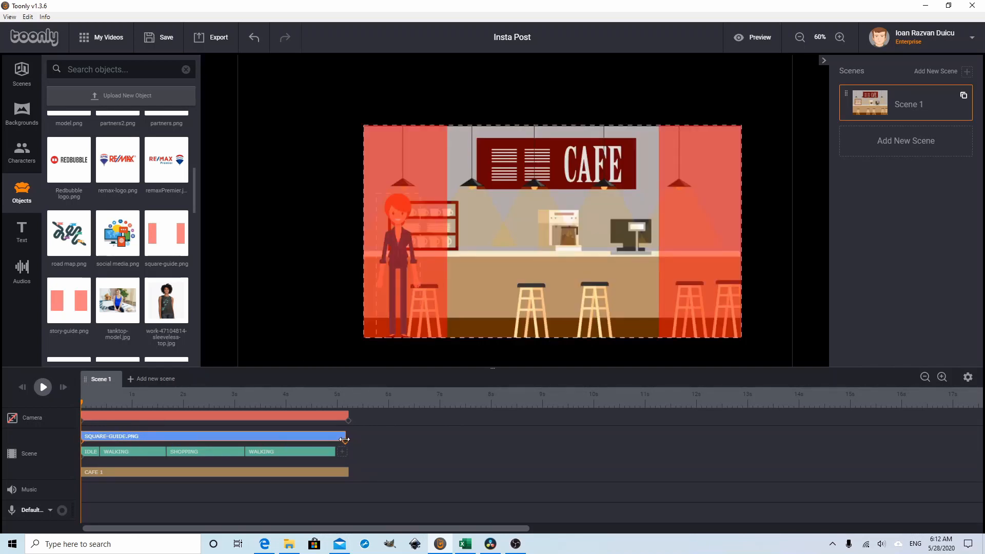
click(186, 436)
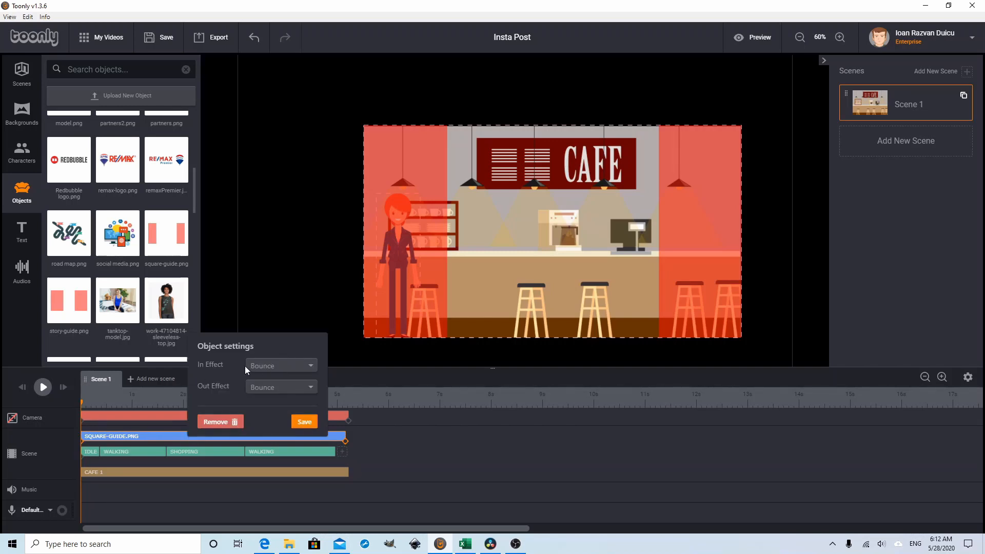
click(297, 365)
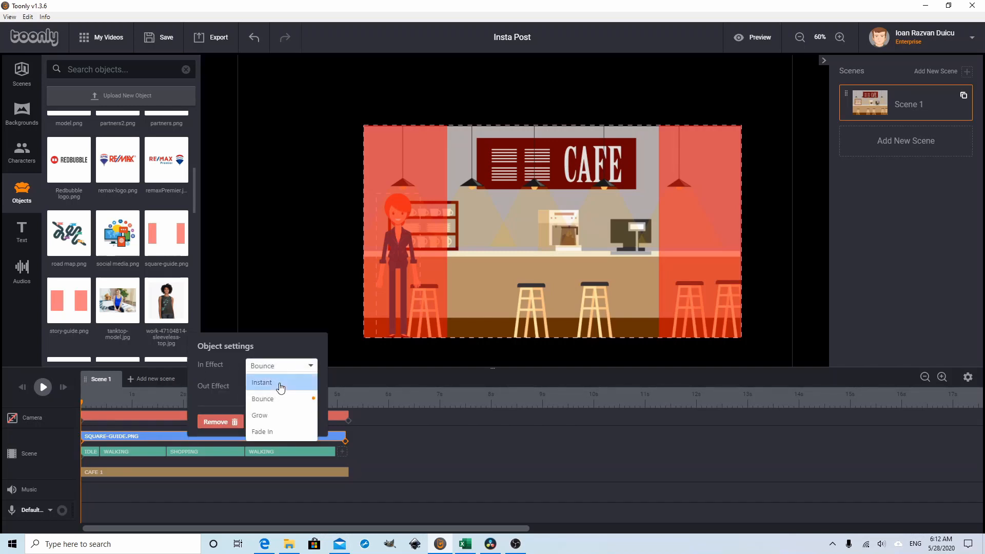
click(277, 382)
click(253, 386)
click(286, 403)
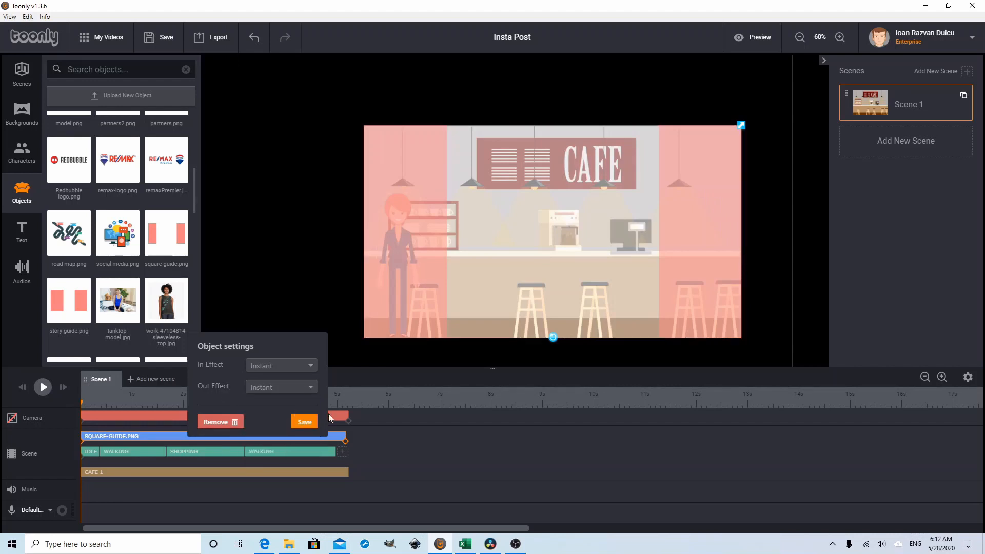
click(304, 422)
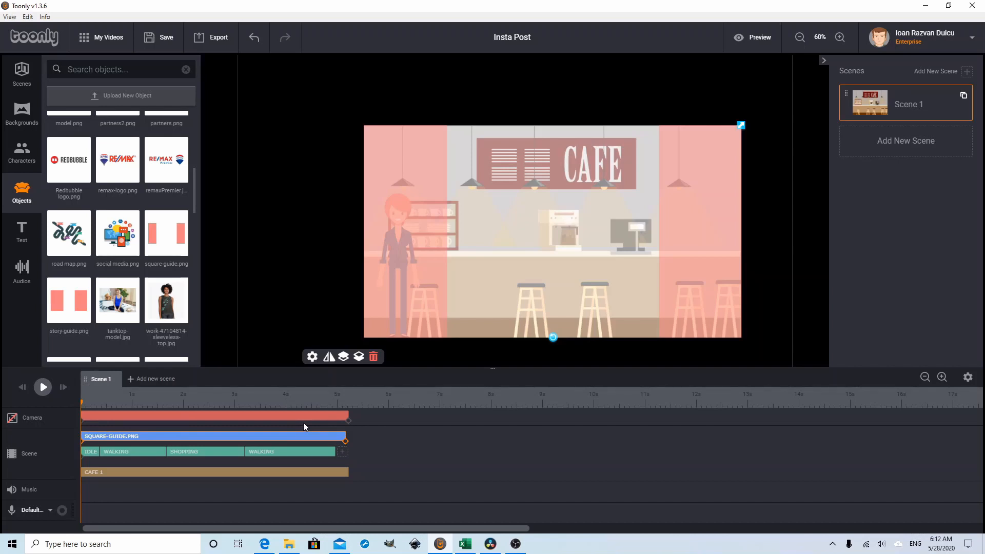
click(398, 453)
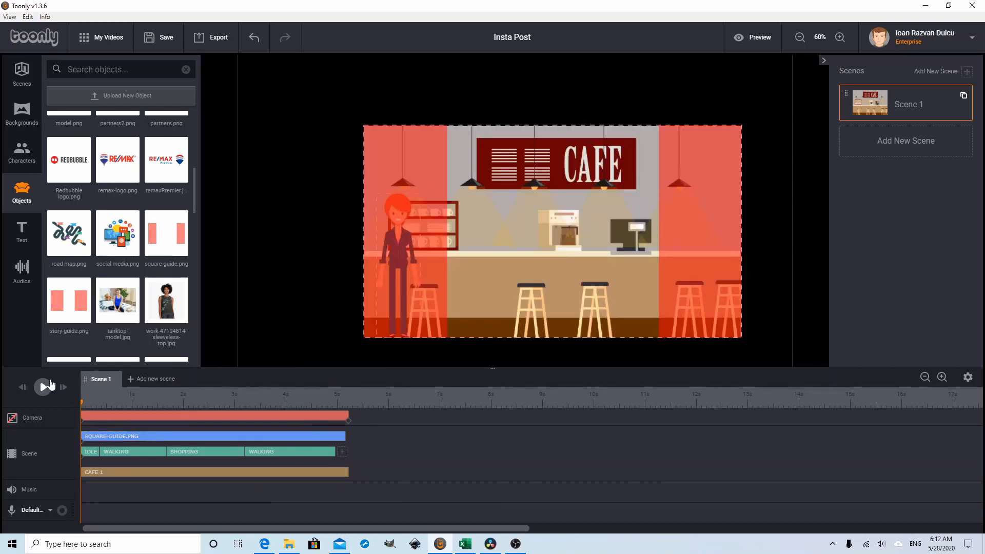
Step: Play Scene 1 with the guide, then scrub back through it to check the character's position against the red areas
click(51, 389)
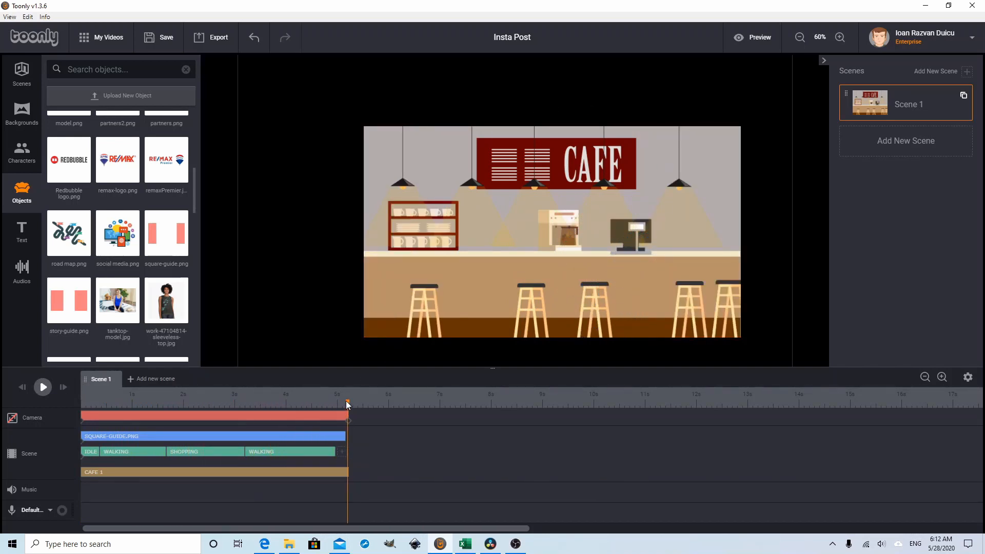
drag(346, 401, 257, 401)
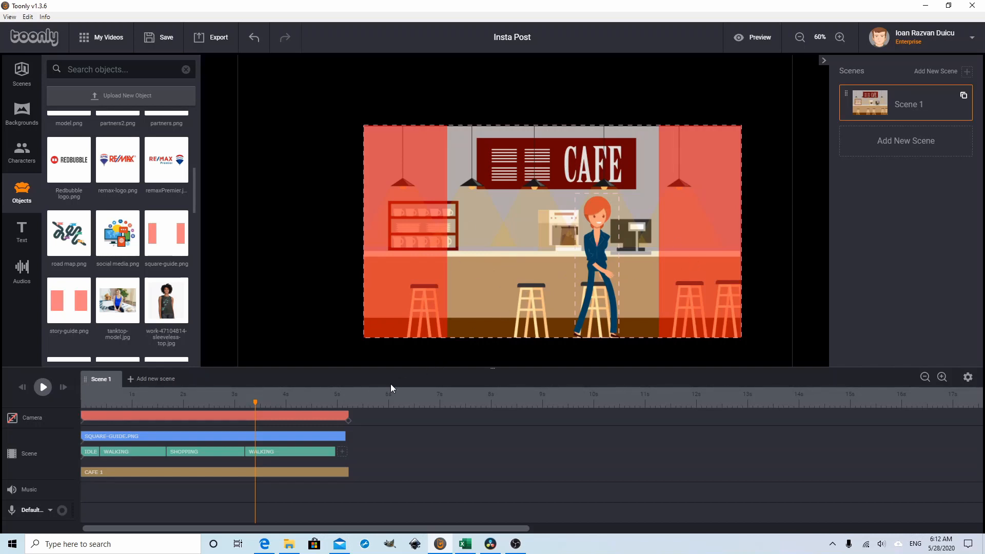
drag(253, 401, 93, 403)
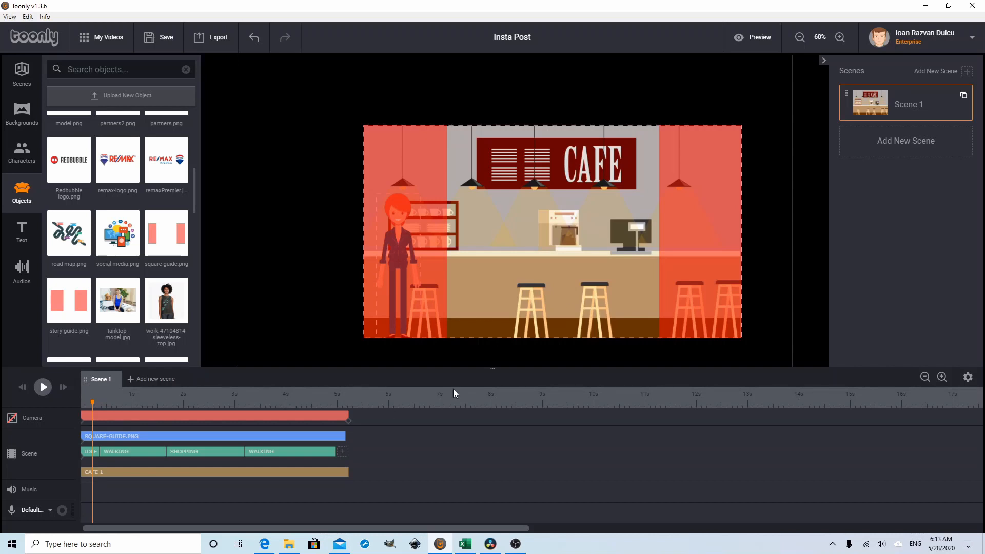
Step: Review the resolution options for the video export, leaving 1080p (1920x1080) selected
click(216, 48)
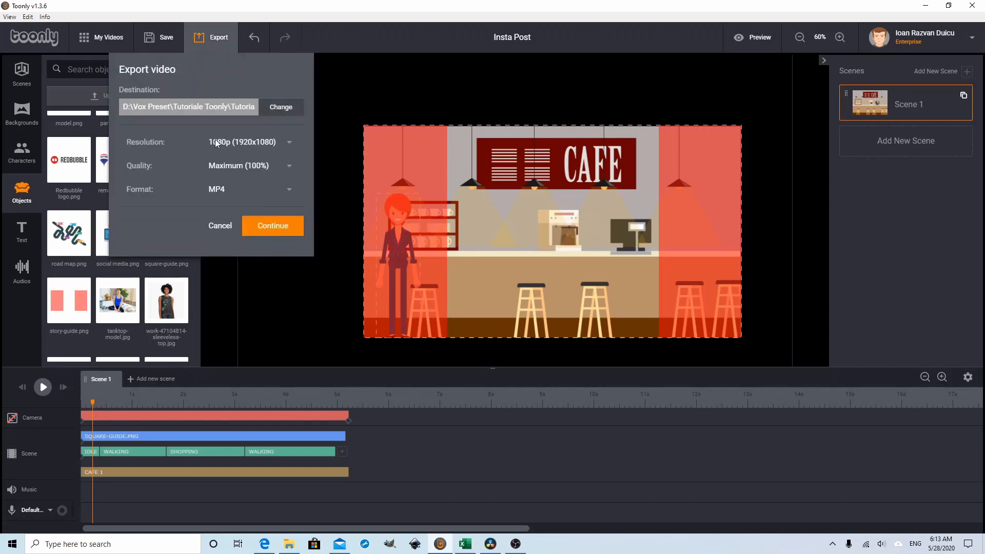
click(291, 143)
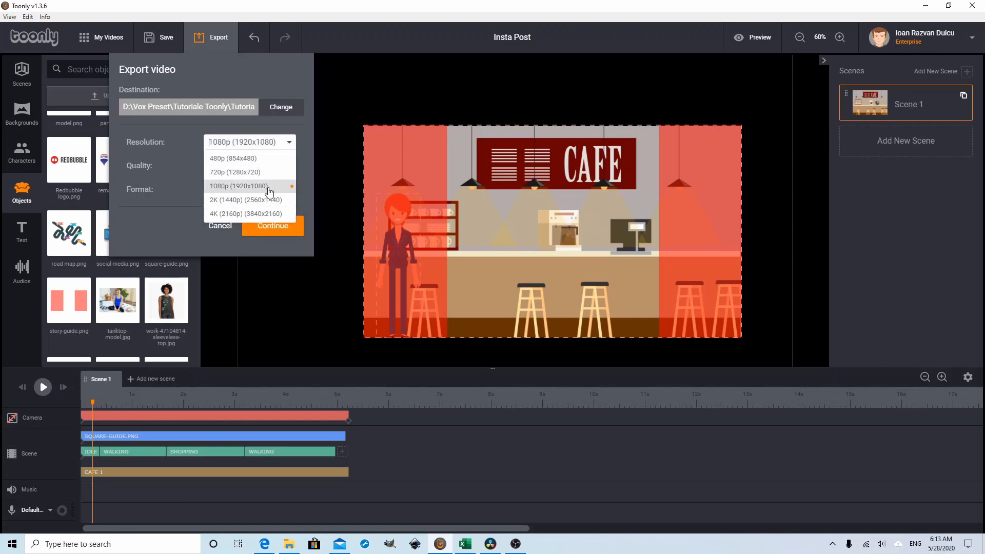
click(281, 244)
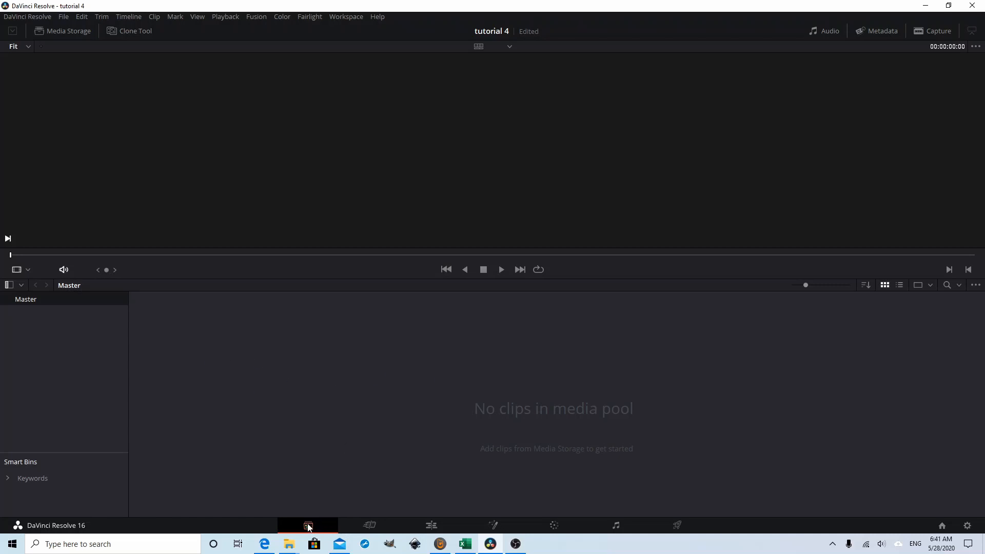
Step: In DaVinci Resolve, import the Insta Post video from the Tutorial 4 folder into the media pool
right_click(451, 408)
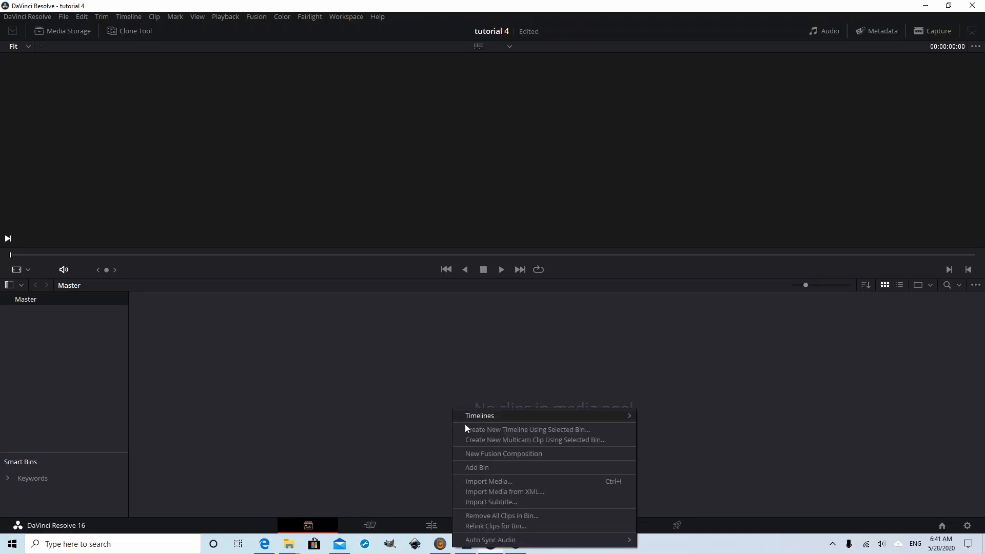
click(485, 481)
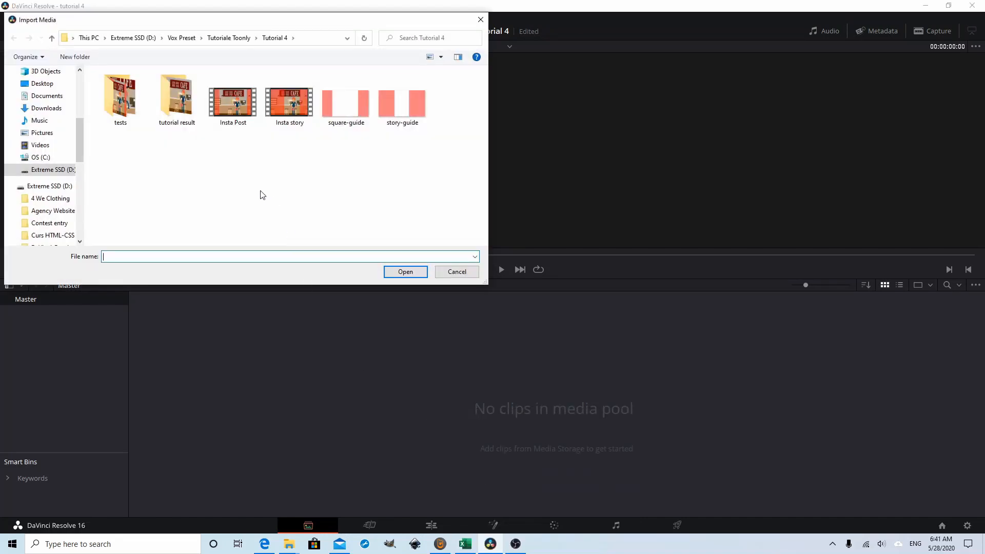
click(241, 109)
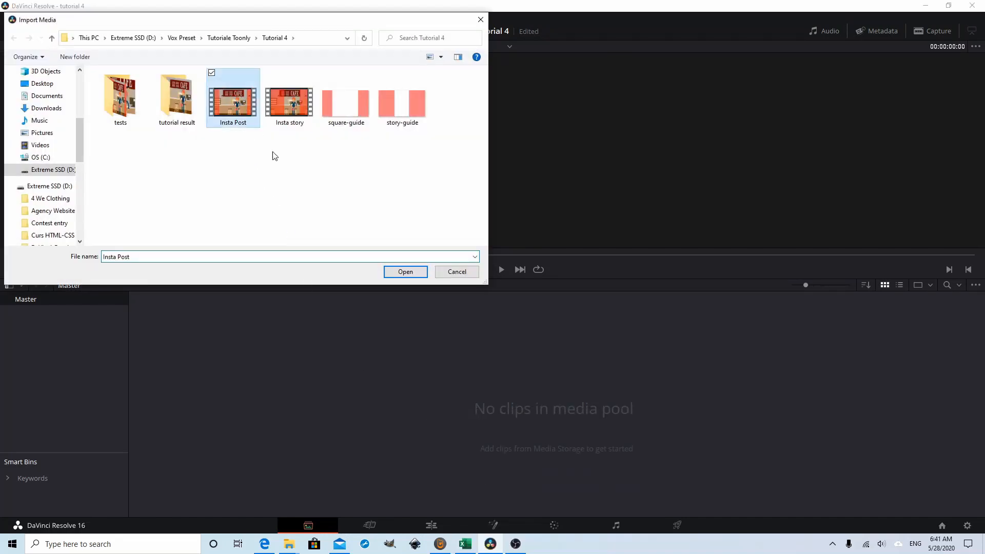
click(405, 272)
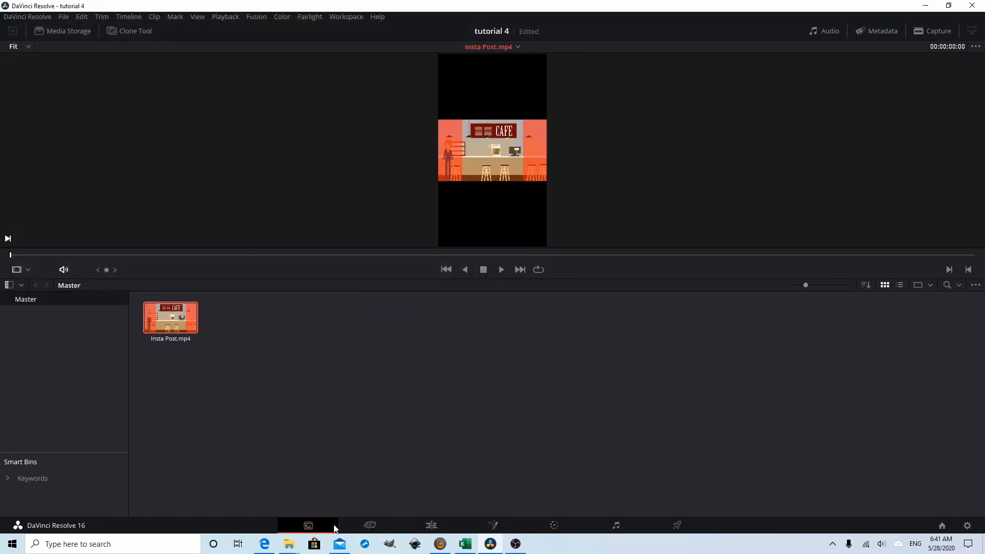
Step: On the Edit page, insert the Insta Post clip into a timeline and return the playhead to the start
click(431, 526)
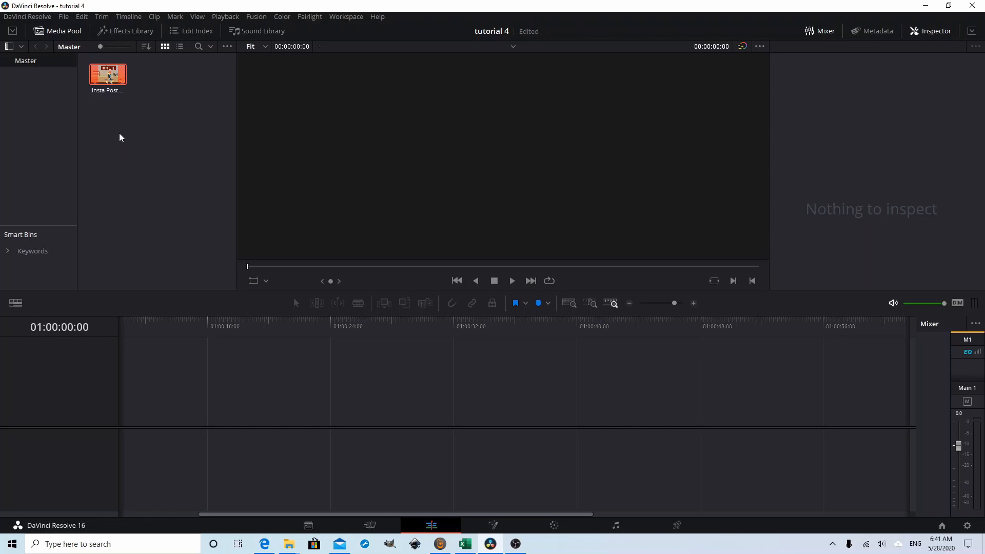
right_click(105, 74)
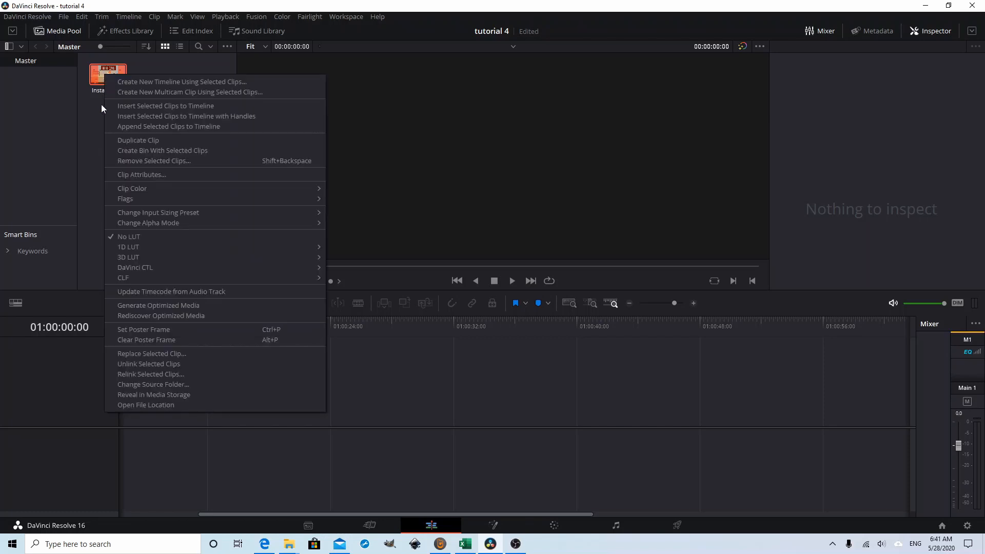
click(158, 109)
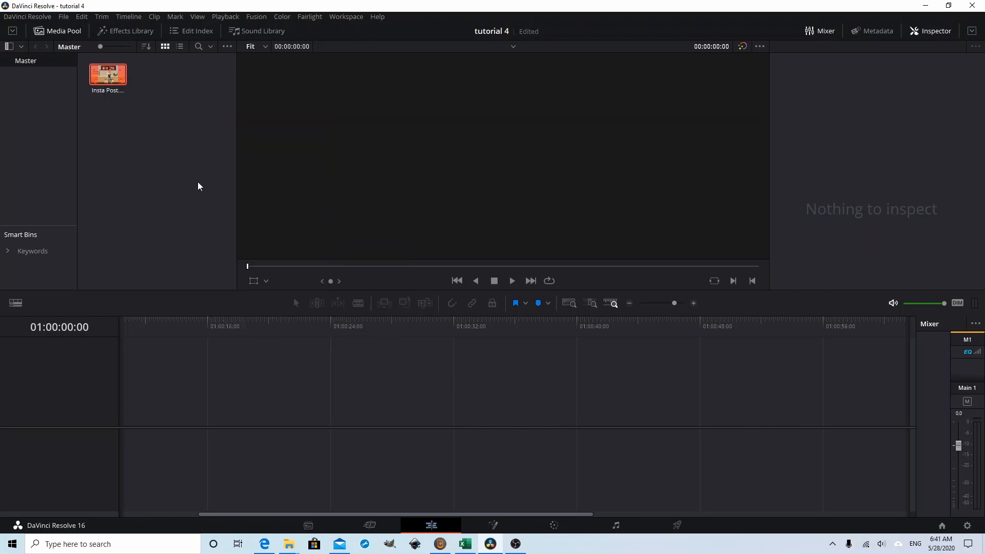
click(580, 310)
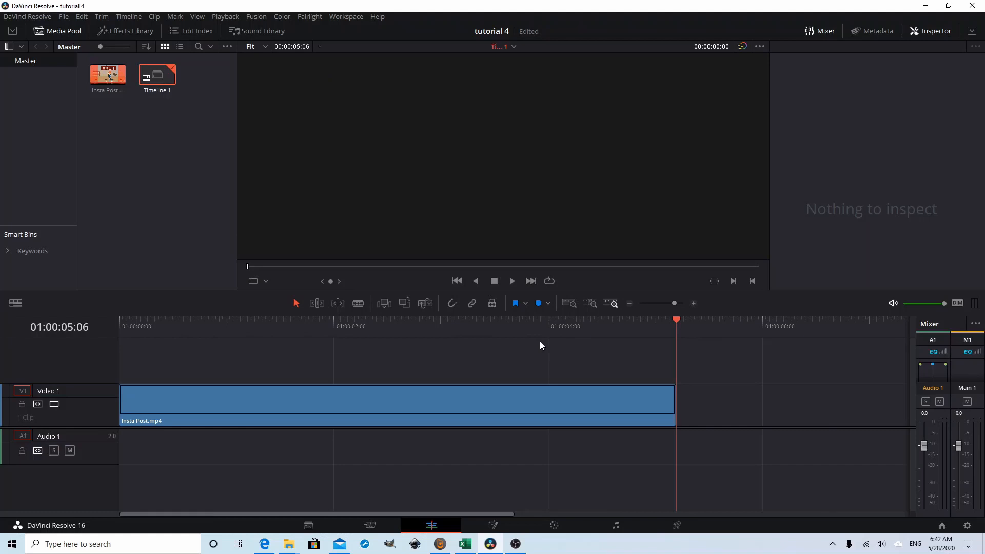
drag(676, 321, 70, 319)
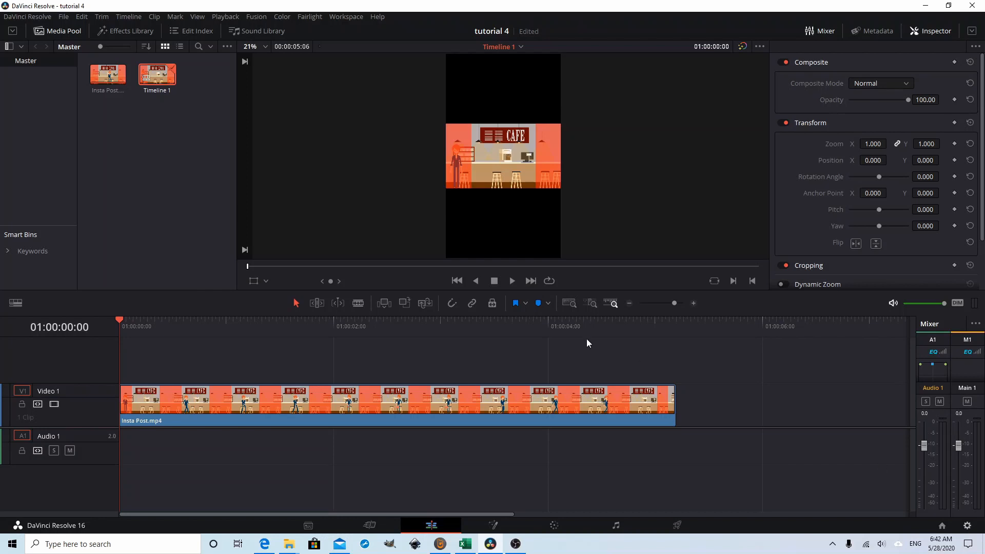
Step: Set the project's timeline resolution to 1920 x 1080 HD and save the settings
click(967, 526)
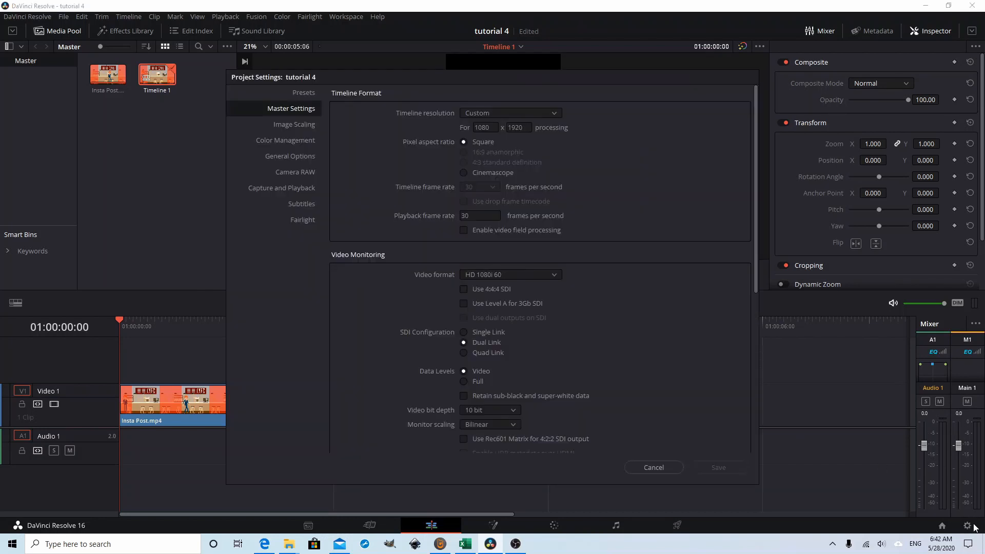
click(552, 112)
scroll(539, 192, down, 4)
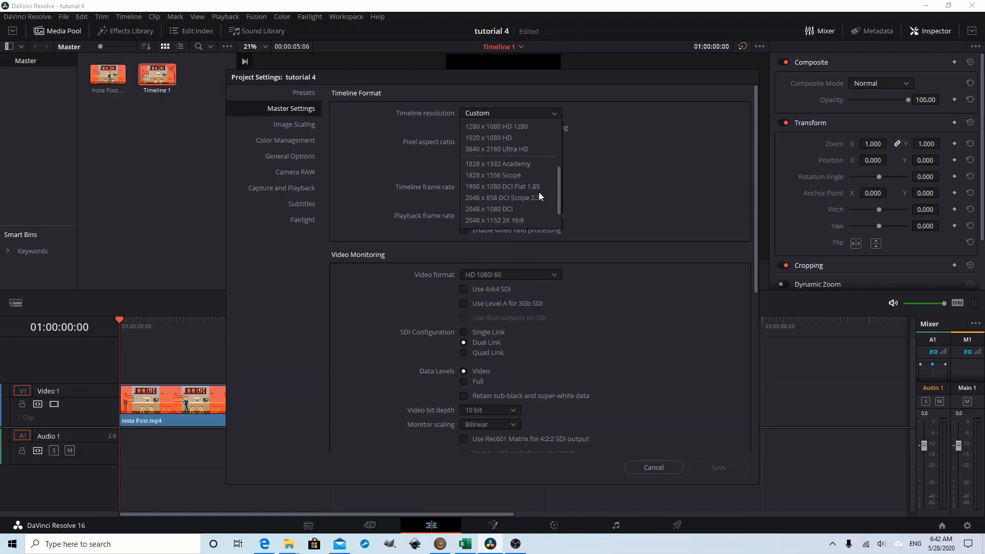
scroll(527, 186, up, 3)
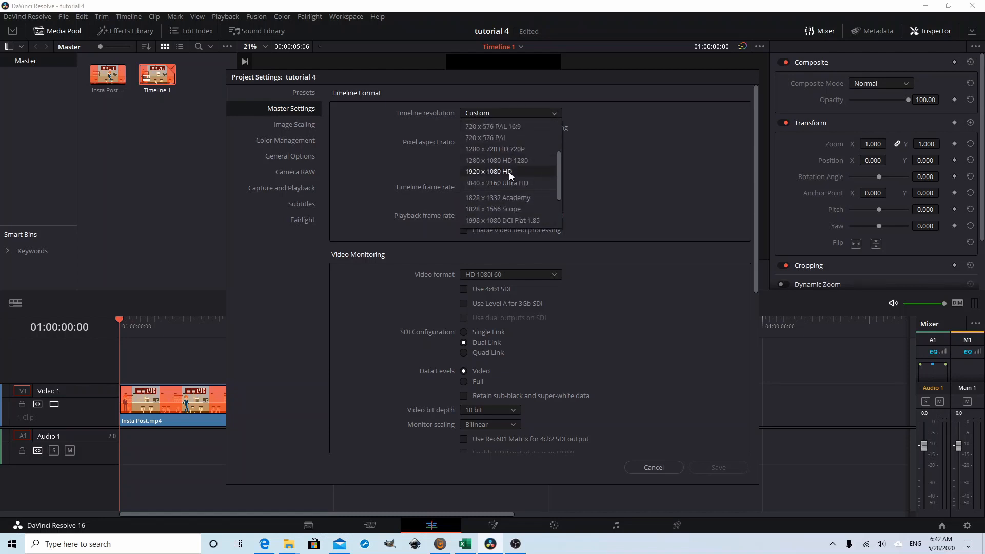
click(509, 172)
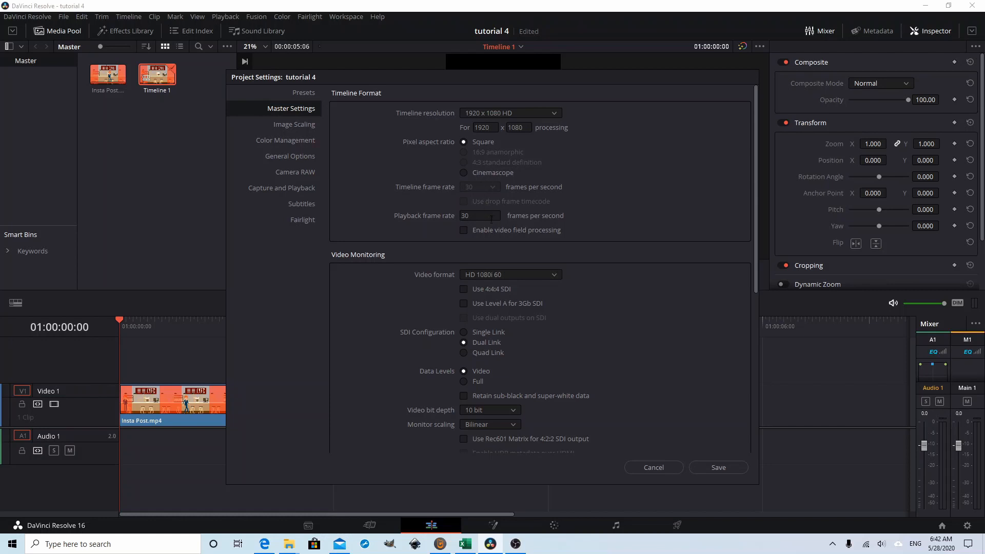
click(713, 466)
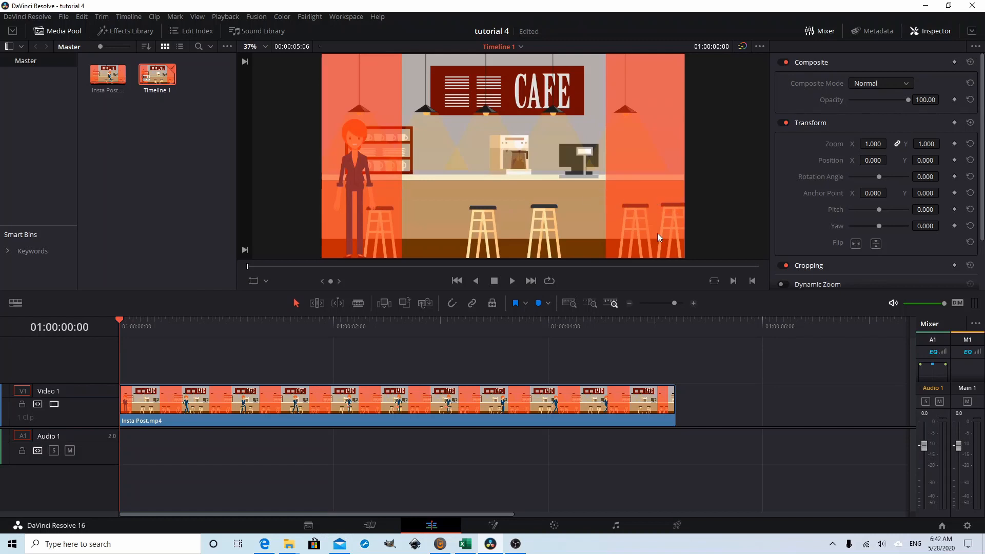
Step: In Fusion, add a Crop node after MediaIn1 and place it midway between MediaIn1 and MediaOut1
click(498, 526)
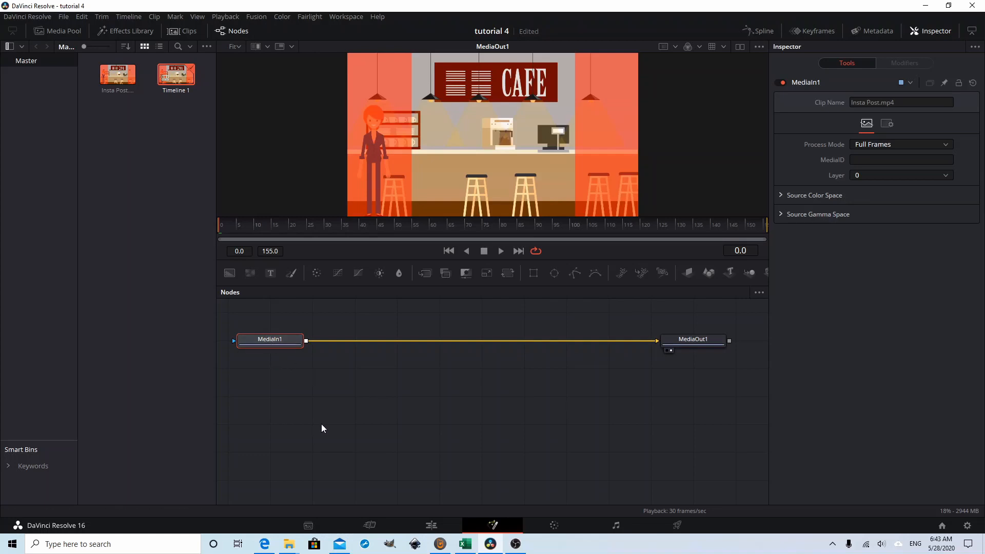
key(shift+space)
text(Crop)
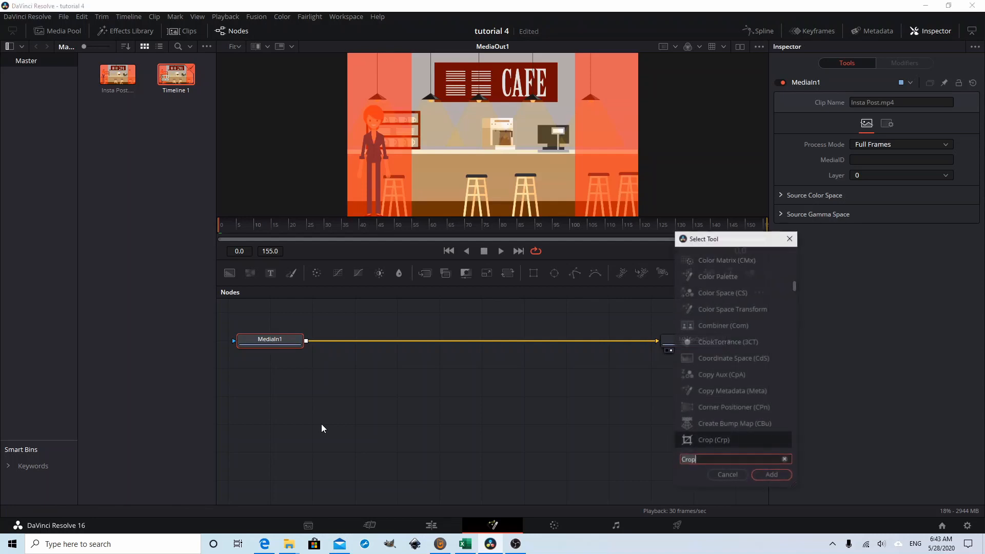
click(785, 460)
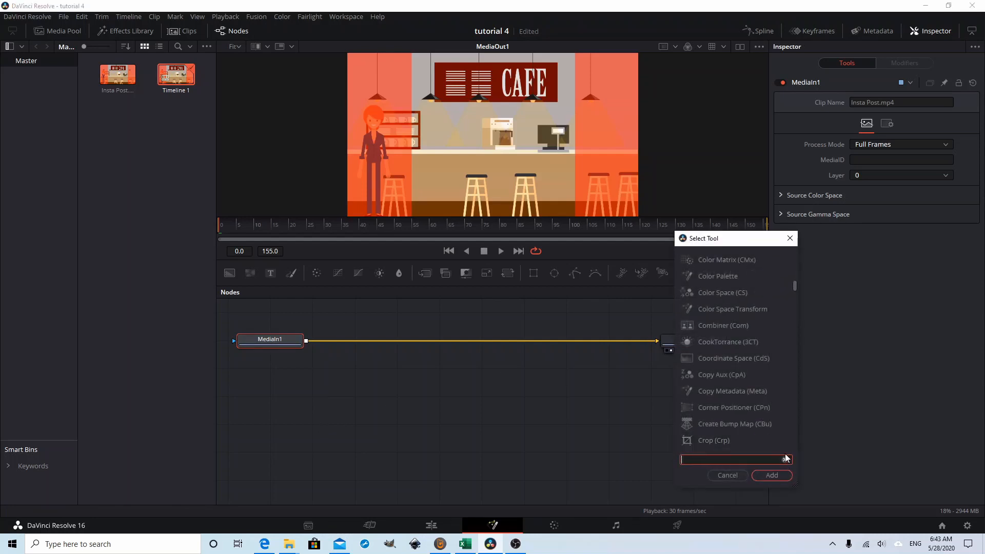
drag(797, 285, 790, 254)
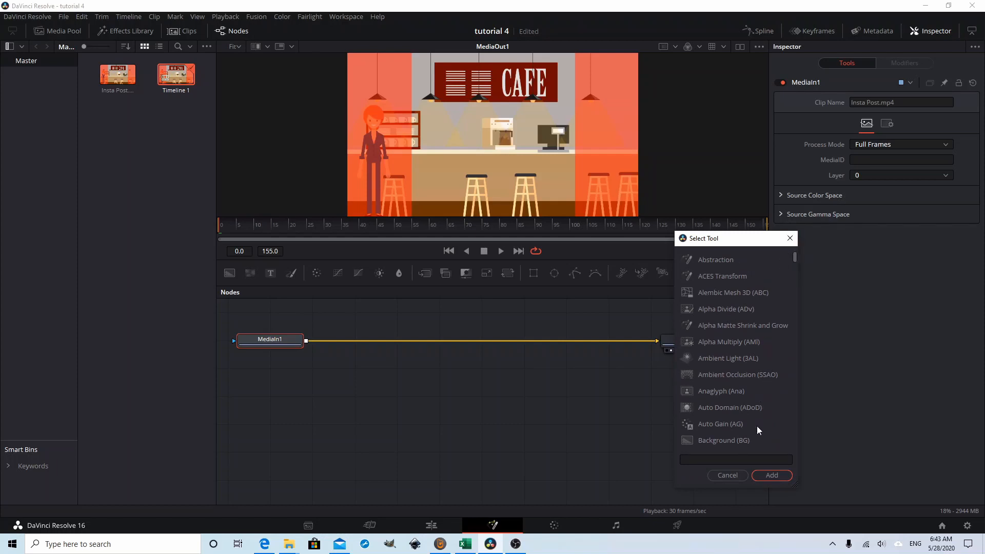
click(733, 460)
text(crop)
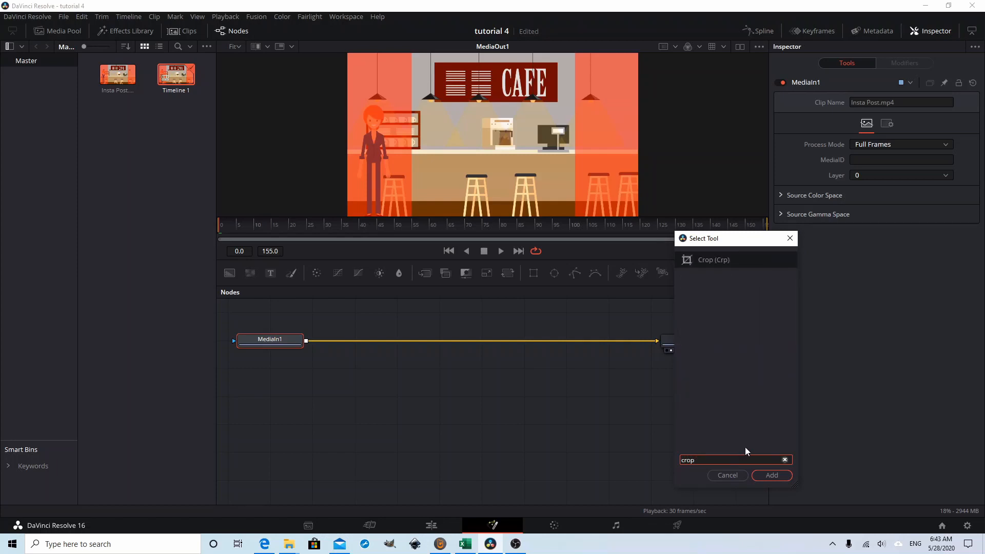
click(722, 259)
click(771, 474)
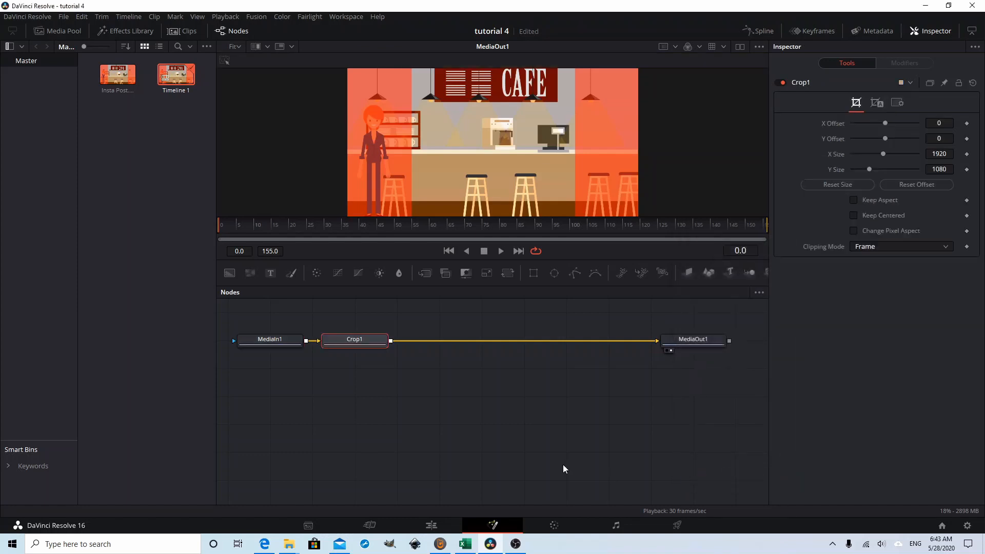
drag(352, 339, 482, 346)
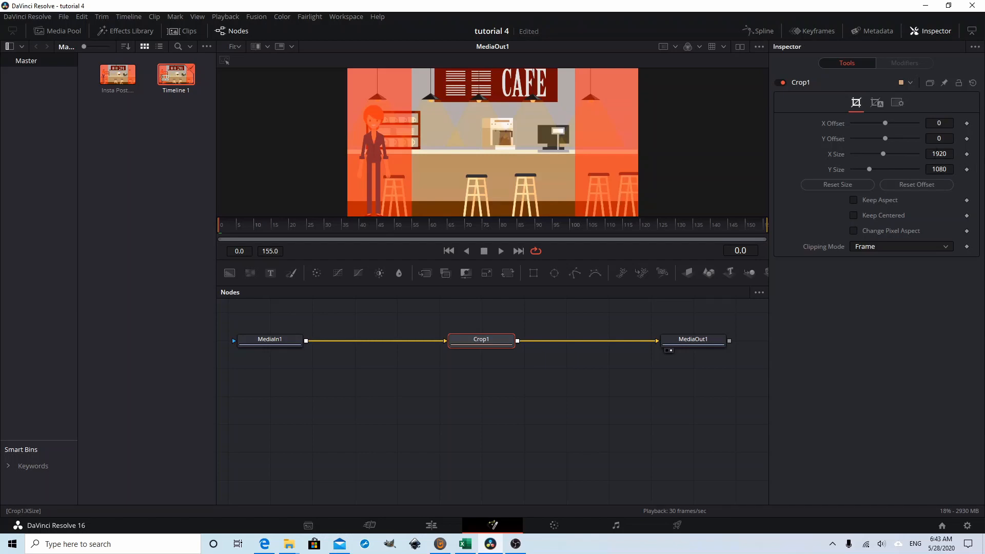
Step: Set the Crop node's X Size to 1080, keeping its Y Size at 1080
drag(883, 154, 883, 153)
click(943, 154)
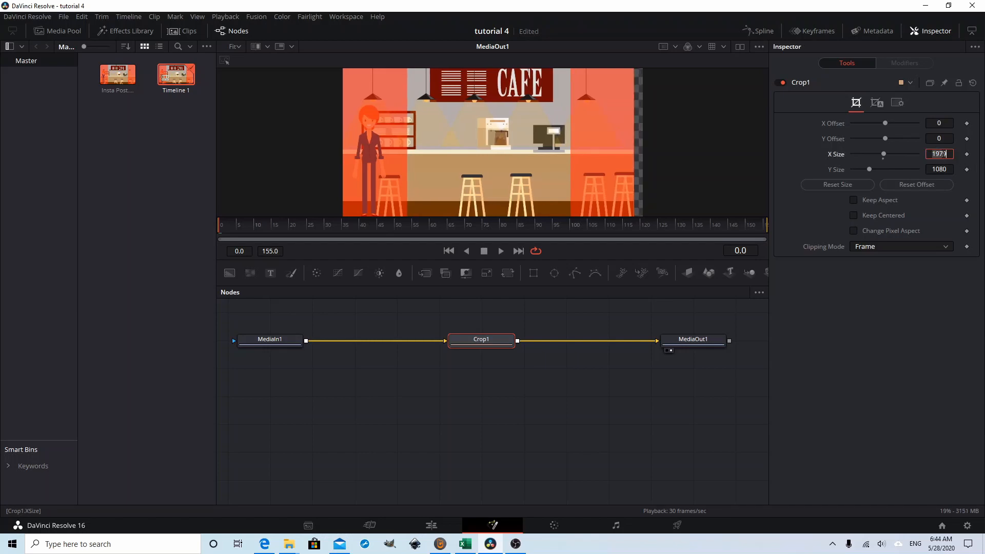
text(1080)
key(Tab)
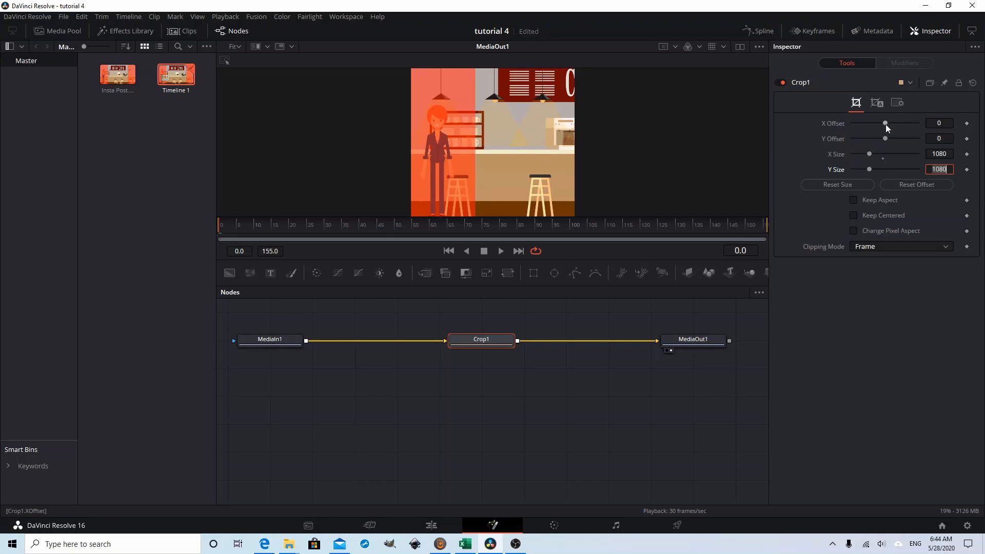
key(Return)
Step: Shift the crop horizontally to an X Offset of 430 and adjust it to 410 while inspecting the red guide edges
drag(886, 121, 899, 122)
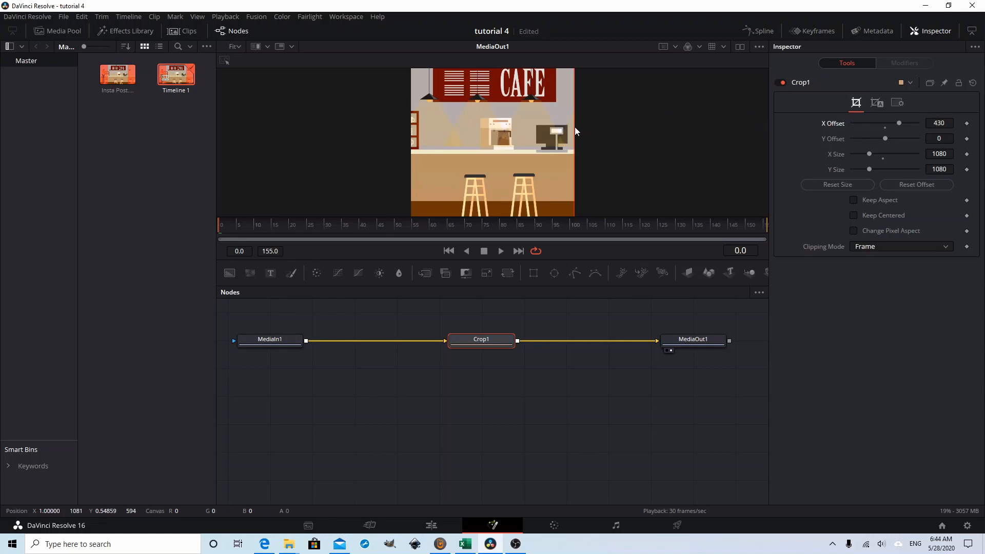
scroll(574, 127, up, 3)
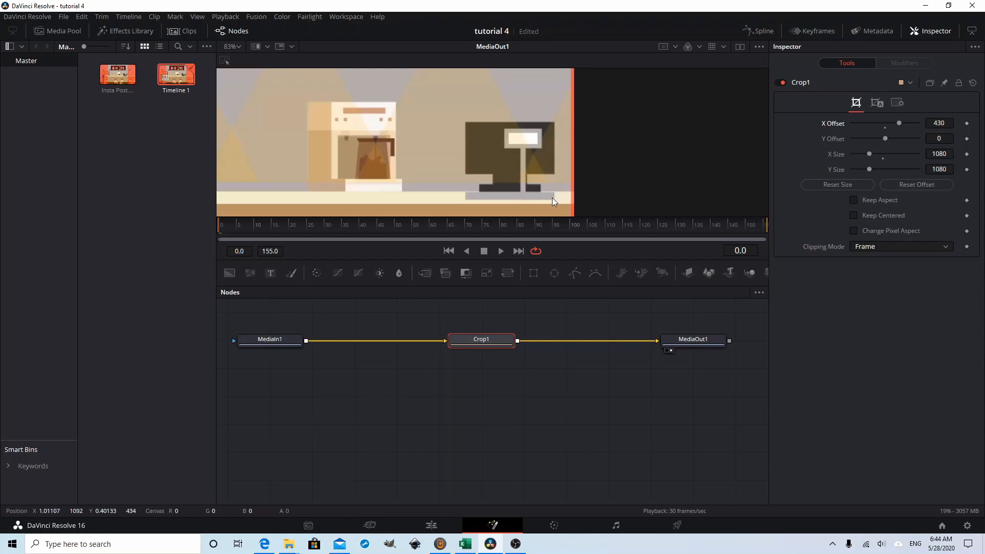
drag(509, 147, 662, 169)
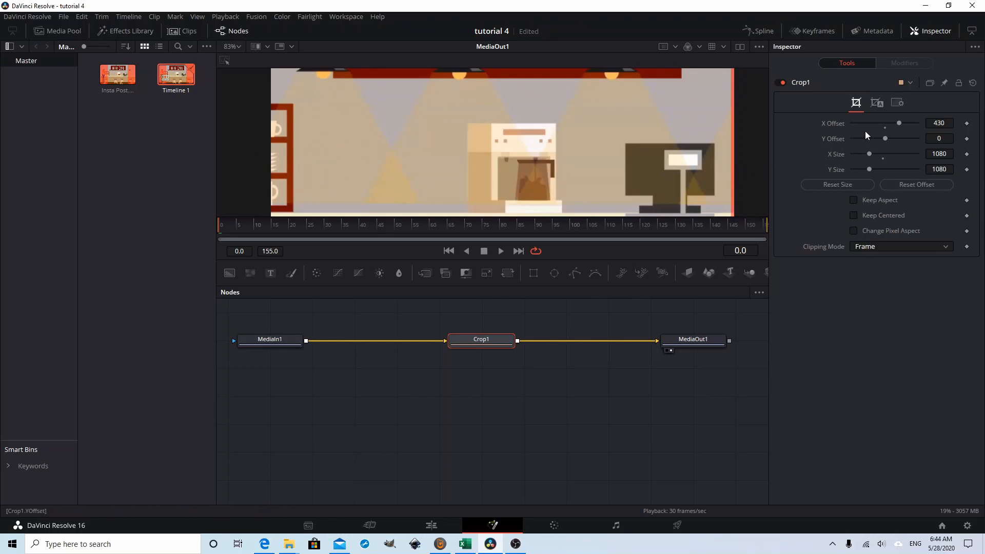
drag(900, 123, 901, 127)
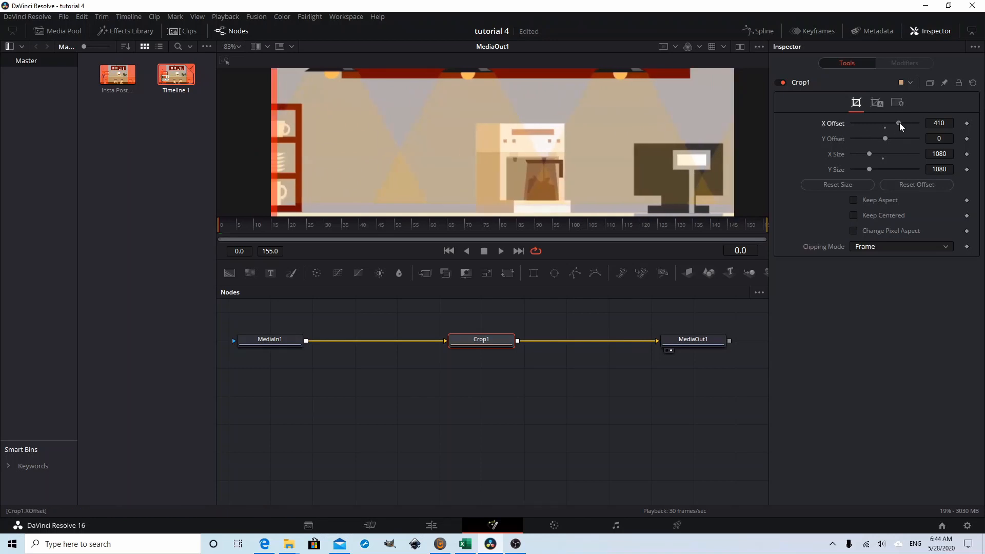
Step: Fine-tune the crop's X Offset by trying 420 and 425, settle on 424, and check the frame edges for red
click(949, 123)
text(420)
key(Tab)
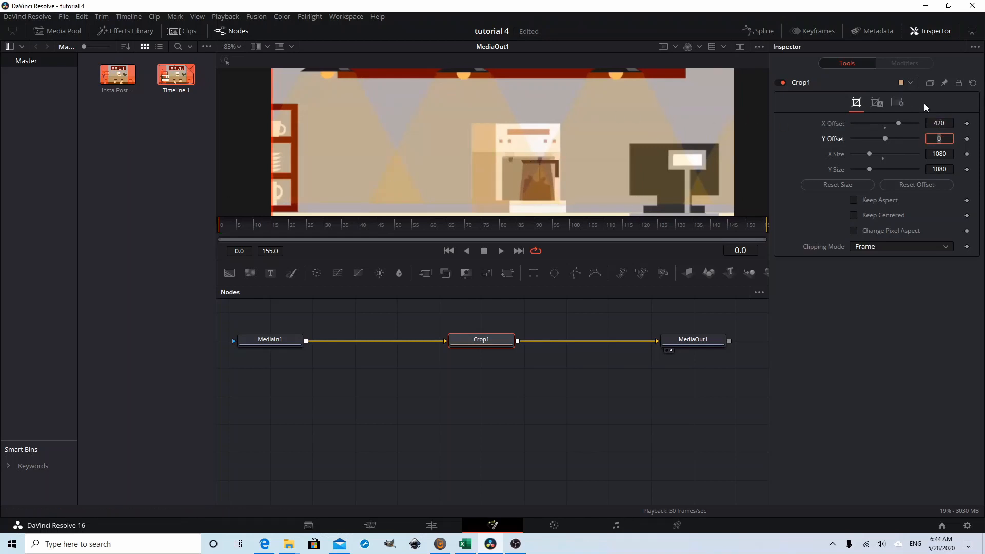
click(946, 122)
text(425)
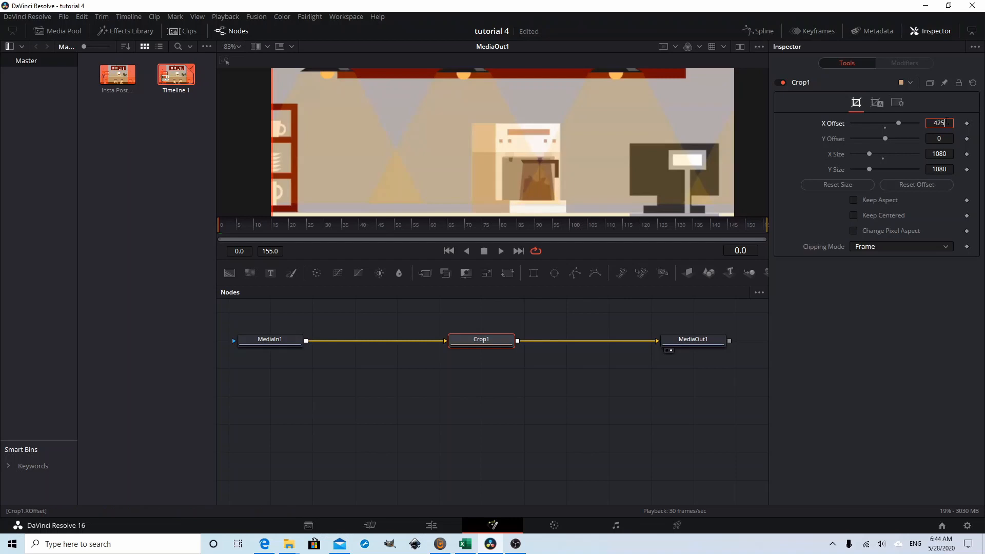
key(Tab)
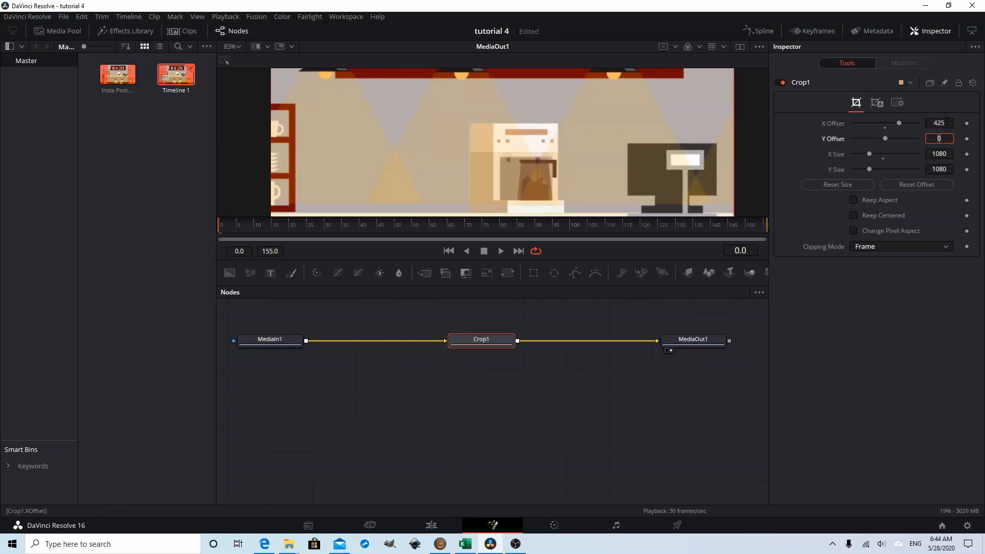
click(948, 123)
key(BackSpace)
text(4)
key(Tab)
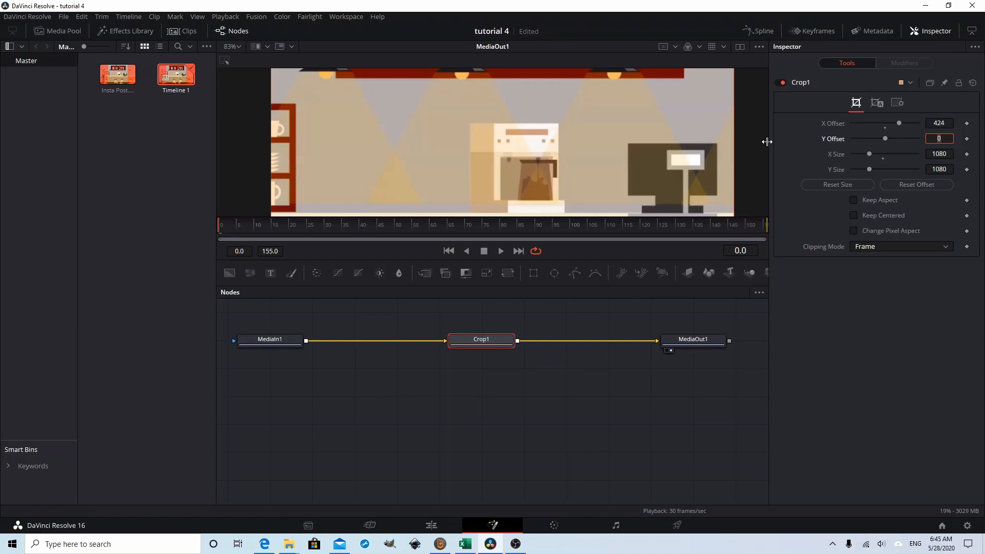
scroll(708, 144, up, 6)
scroll(708, 142, down, 8)
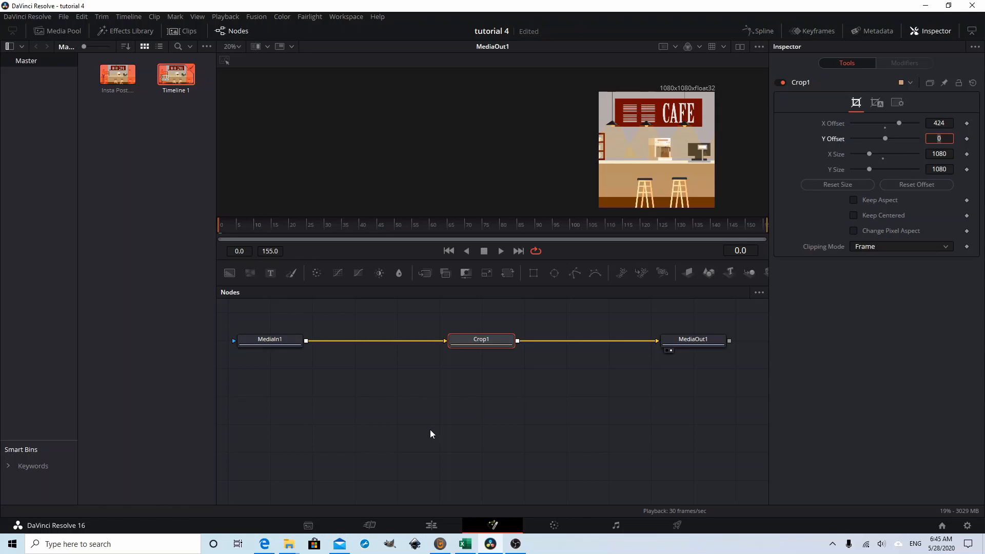
Step: Back on the Edit page, set the timeline resolution to Custom 1080 x 1080, save it and play the cropped clip
click(436, 527)
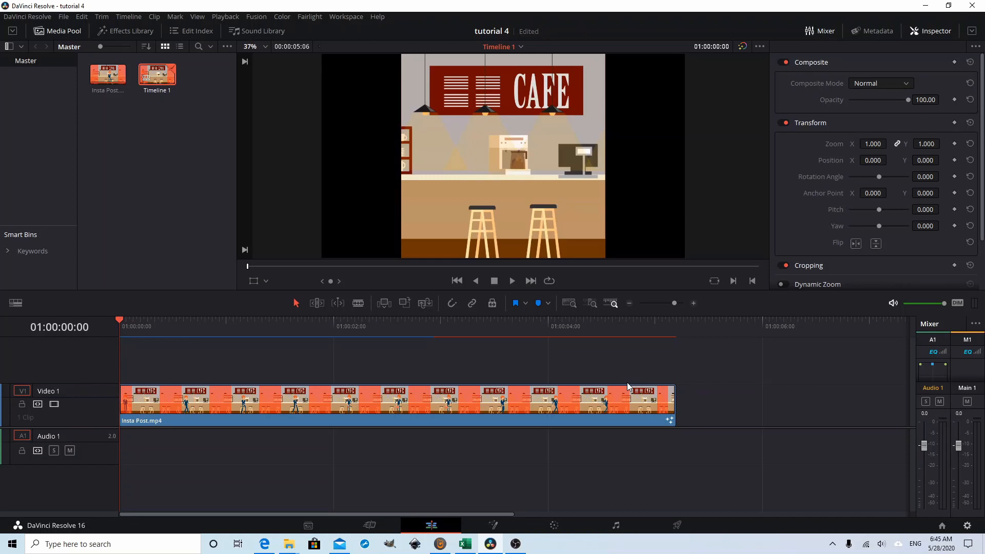
key(shift+9)
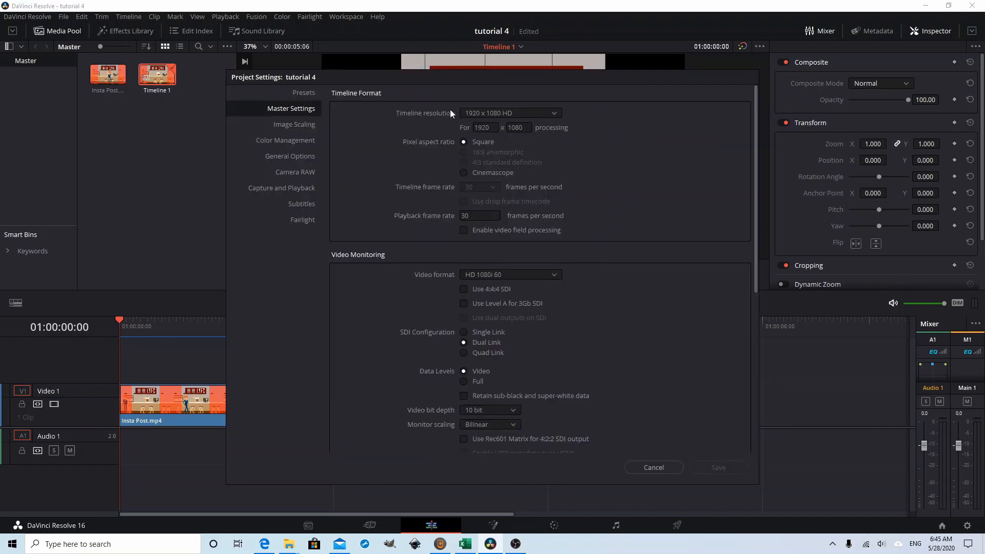
click(550, 113)
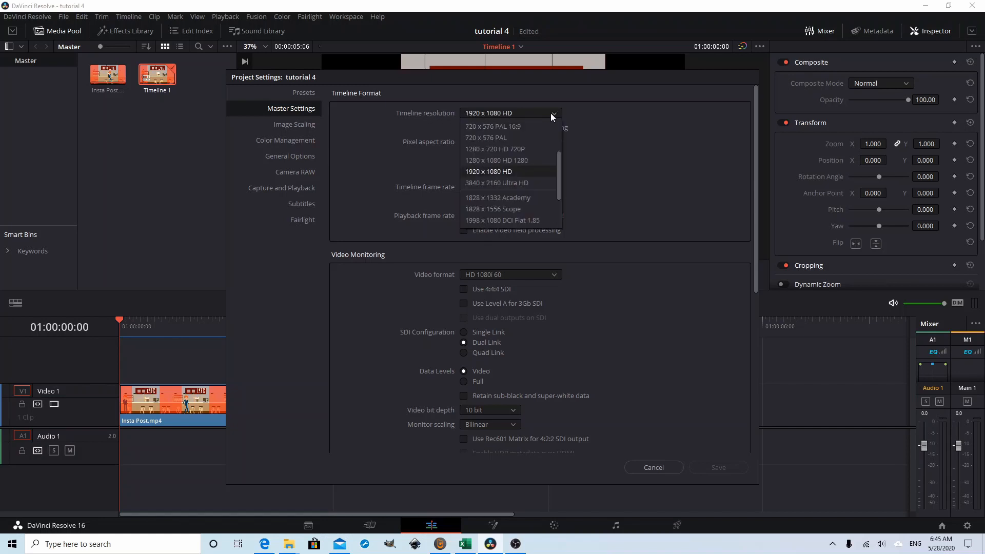
scroll(543, 146, up, 3)
click(499, 132)
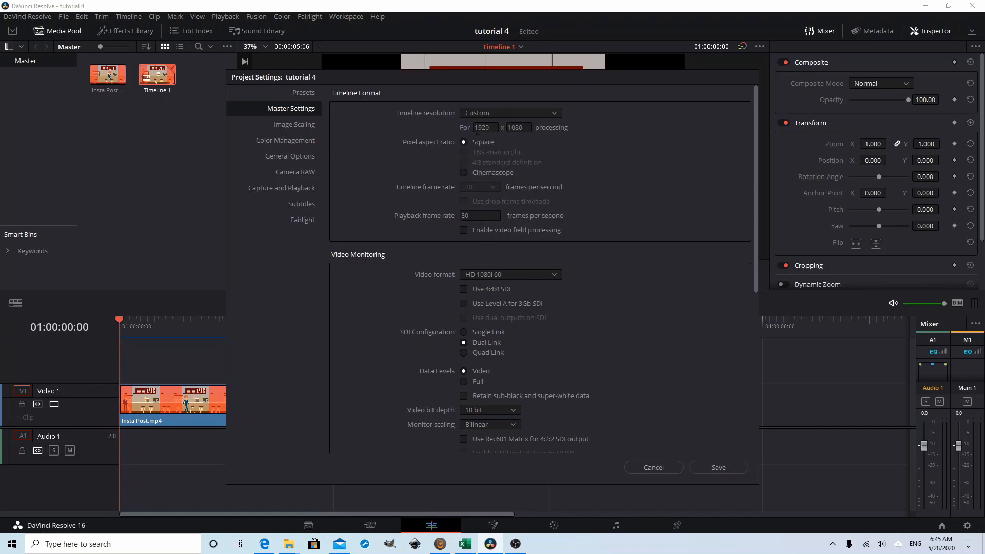
double_click(486, 128)
text(1080)
key(Tab)
click(713, 467)
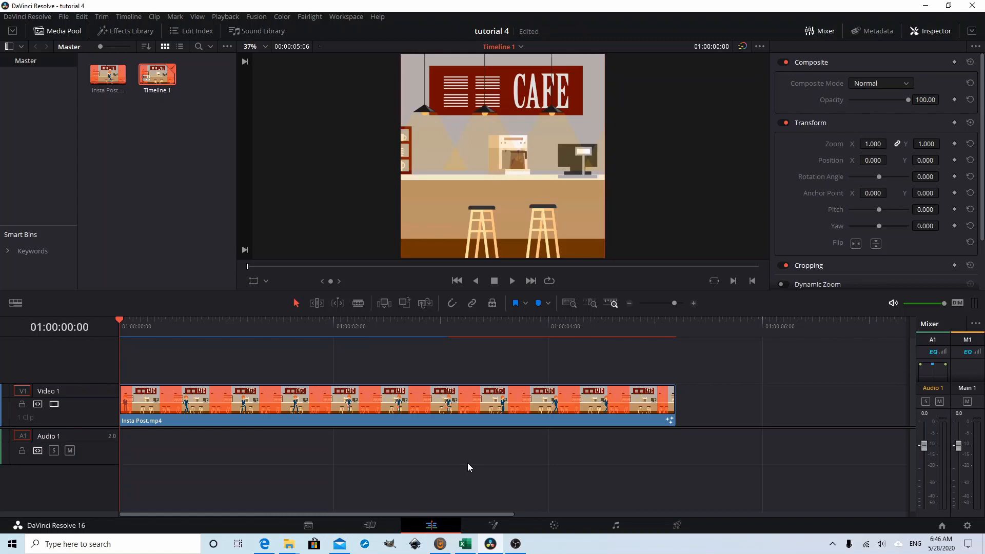
click(513, 281)
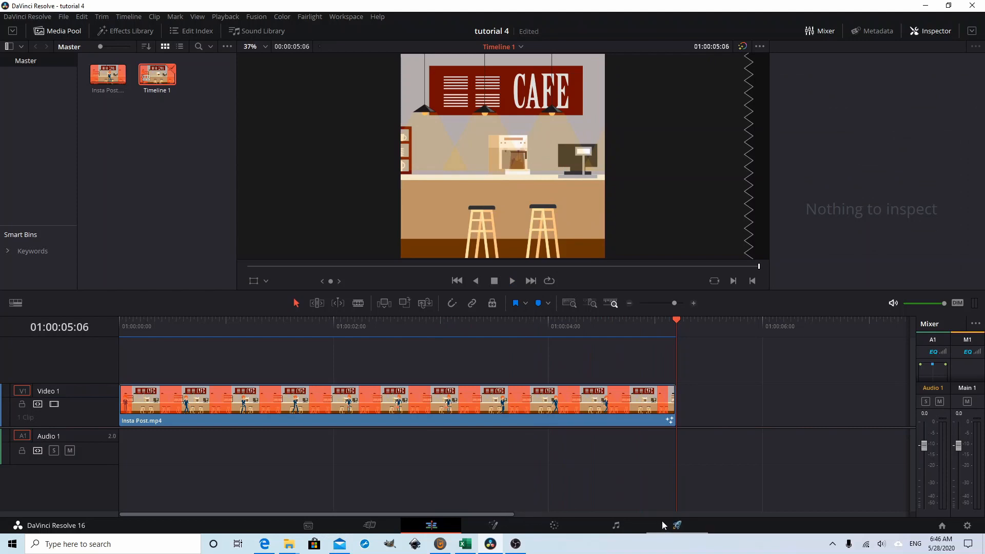
Step: On the Deliver page, name the render file Insta Story and check the destination folder, keeping the current location
click(675, 530)
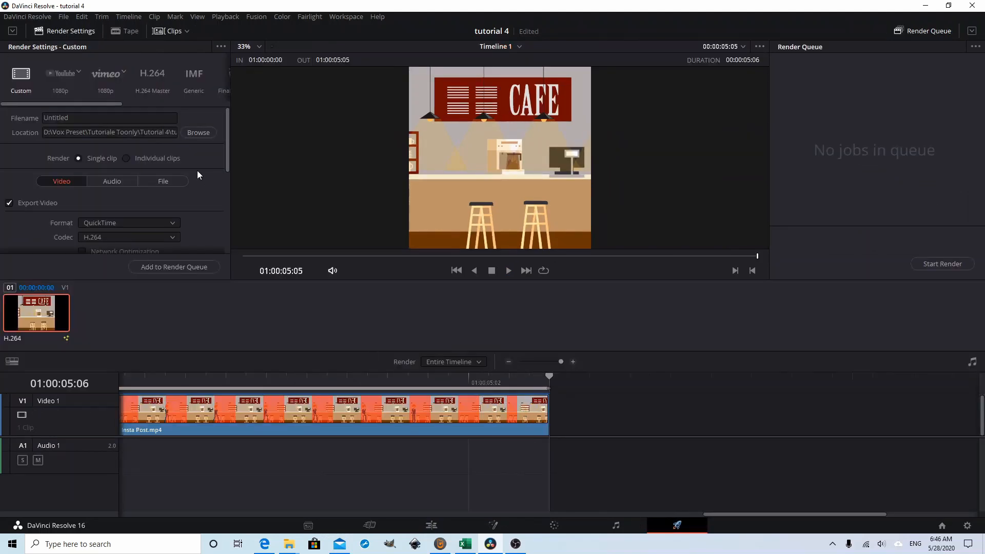
double_click(157, 117)
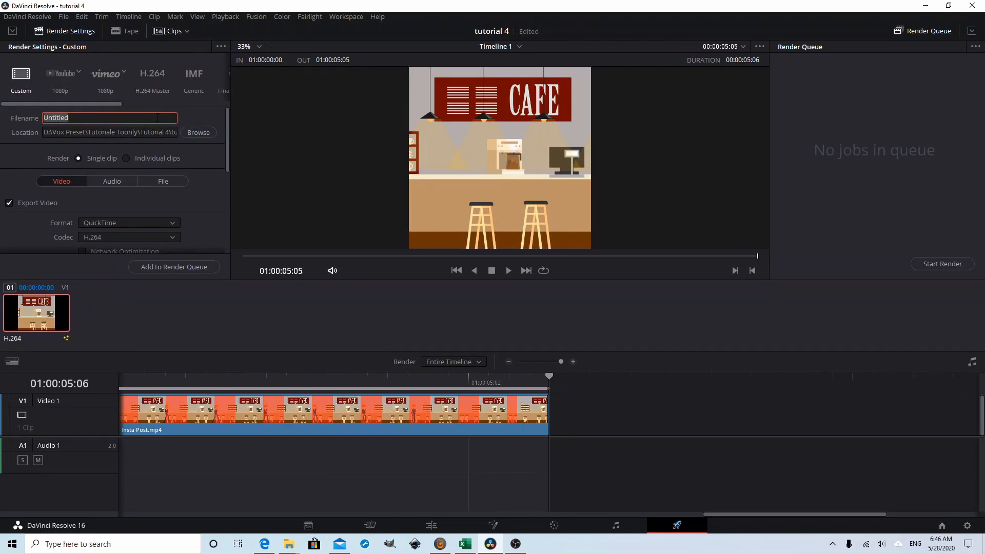
text(Insta Story)
click(198, 133)
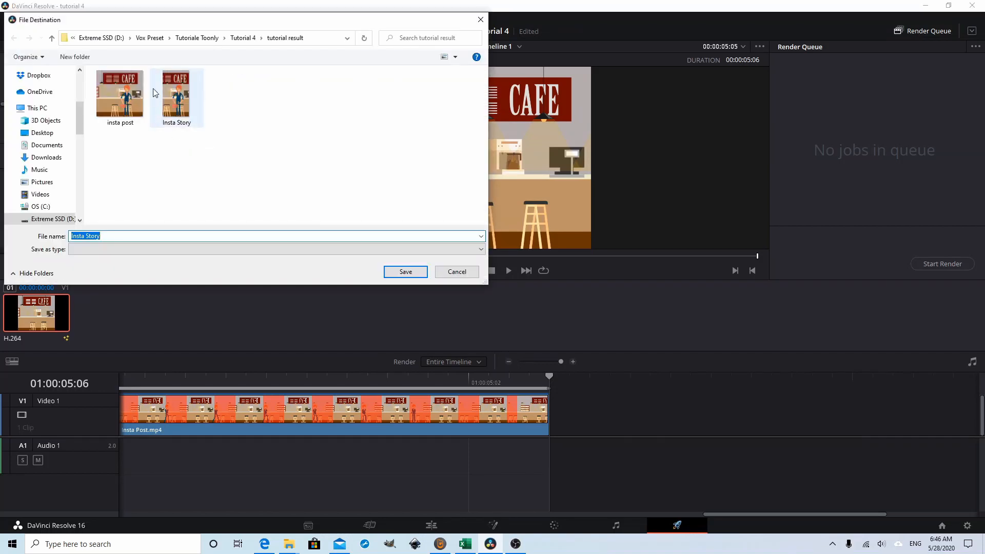
click(456, 271)
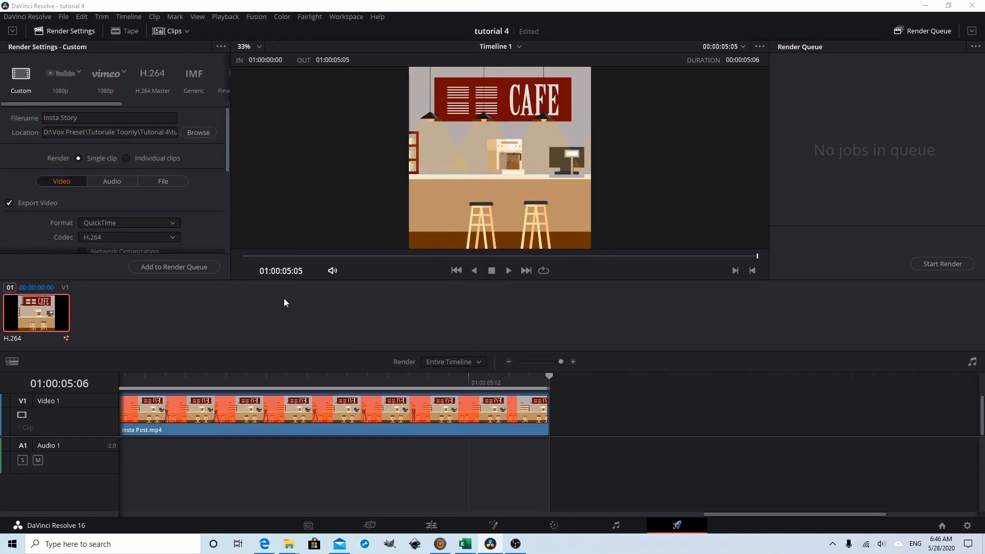
Step: Set the render format to MP4 and add the 1080 x 1080 job to the render queue, replacing the existing file
click(170, 221)
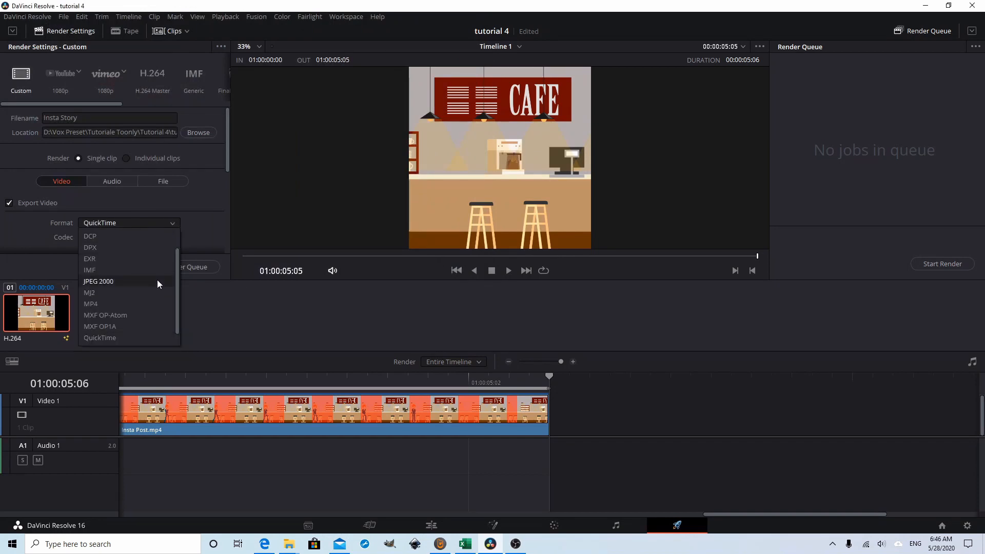
click(160, 305)
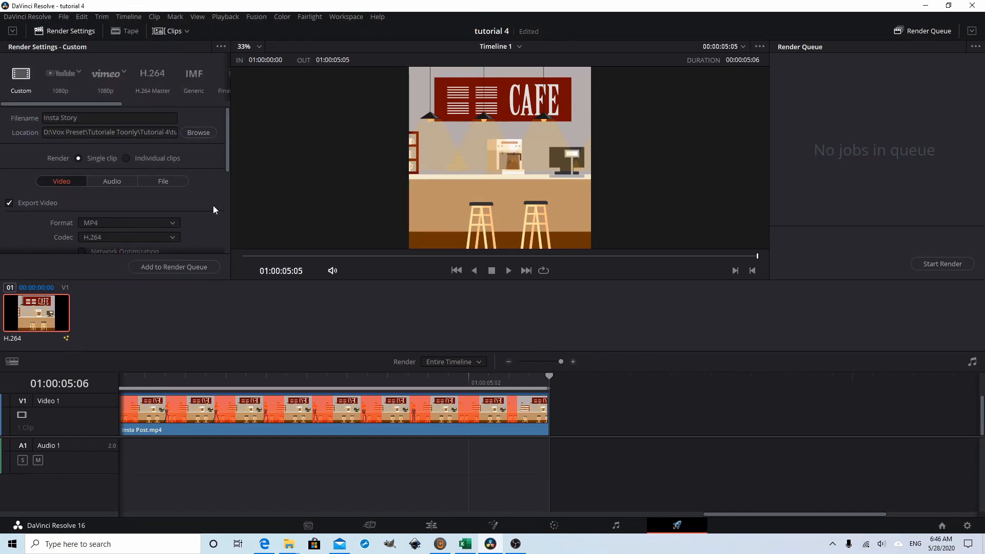
scroll(213, 205, down, 3)
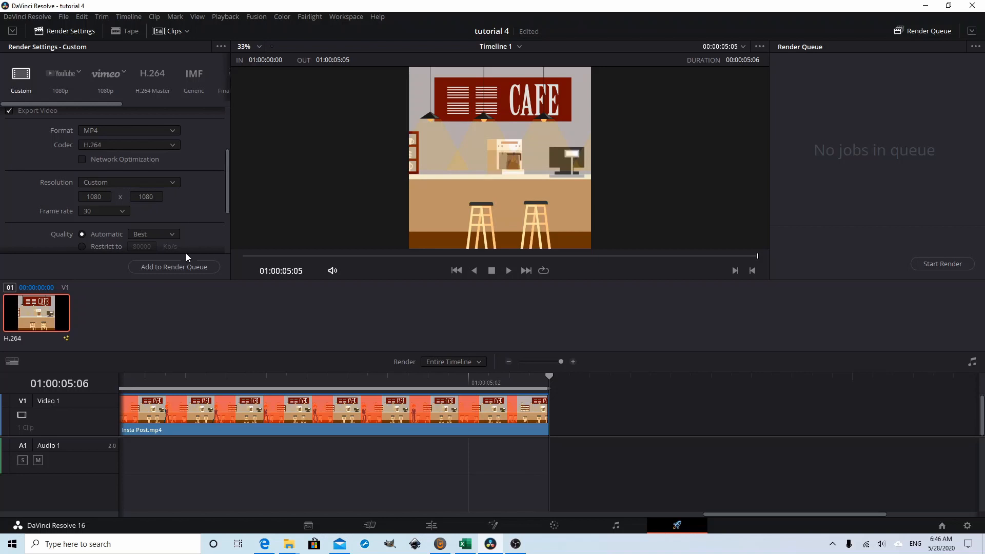
click(184, 267)
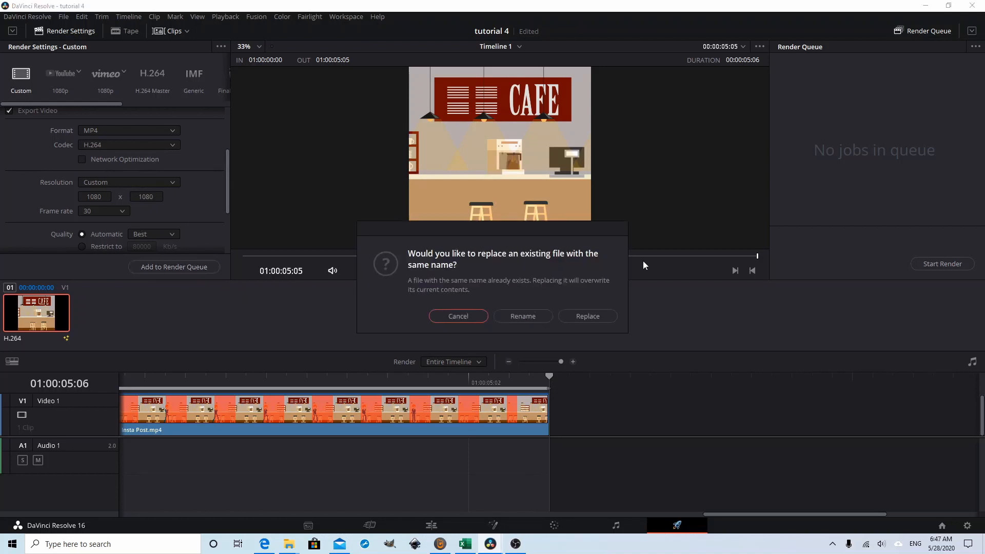
click(593, 315)
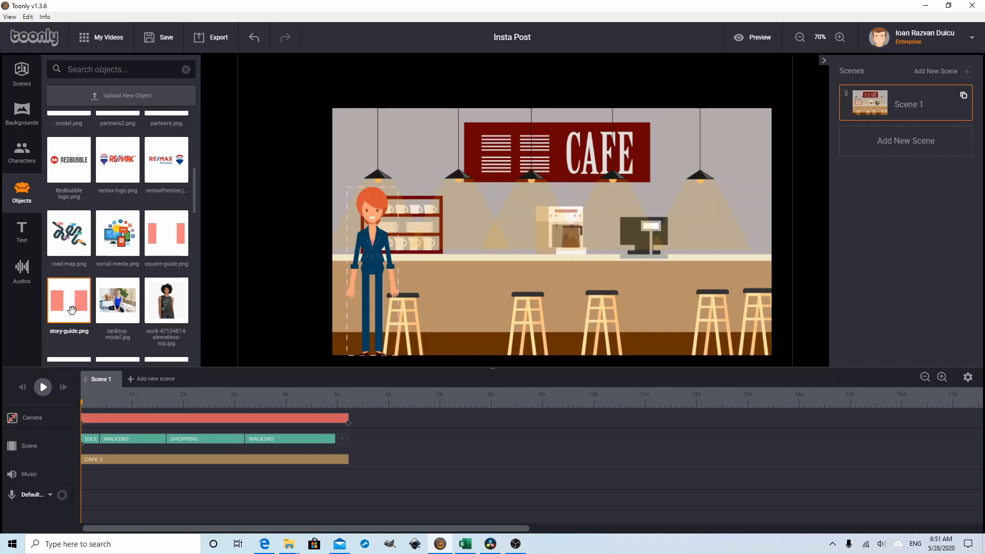
Step: In Toonly, add story-guide.png to the café scene and shrink it to roughly match the scene frame
drag(76, 315, 567, 260)
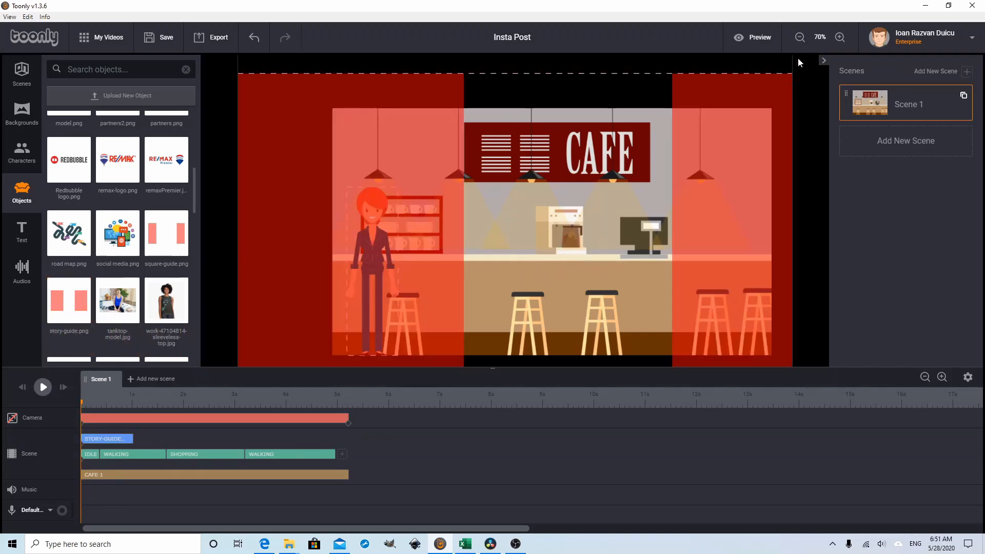
click(800, 37)
click(800, 37)
click(800, 37)
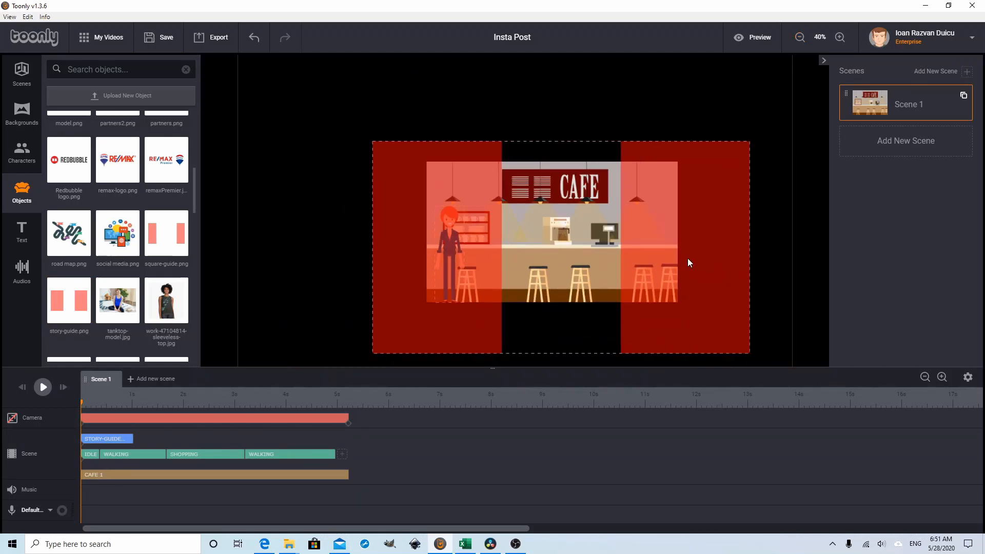
drag(687, 258, 684, 245)
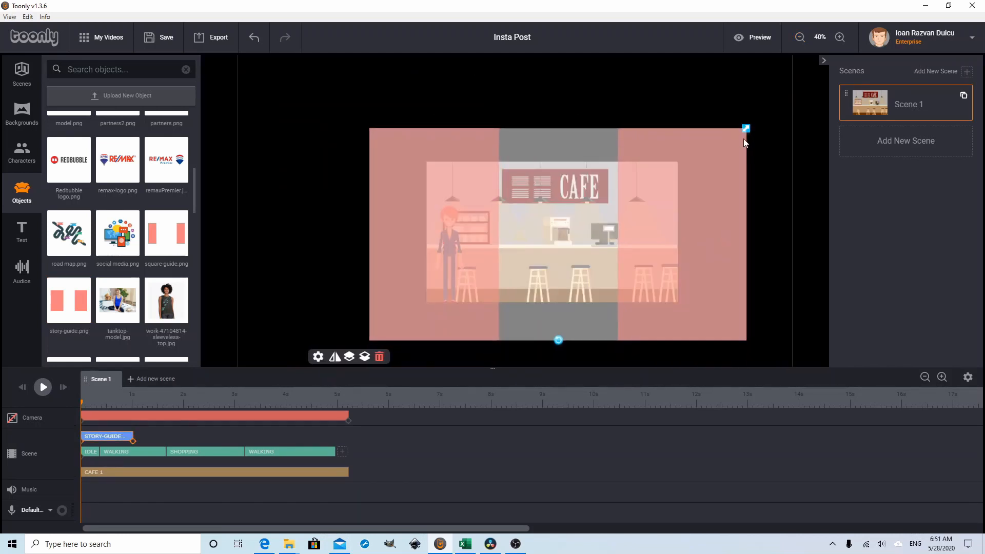
drag(746, 129, 691, 164)
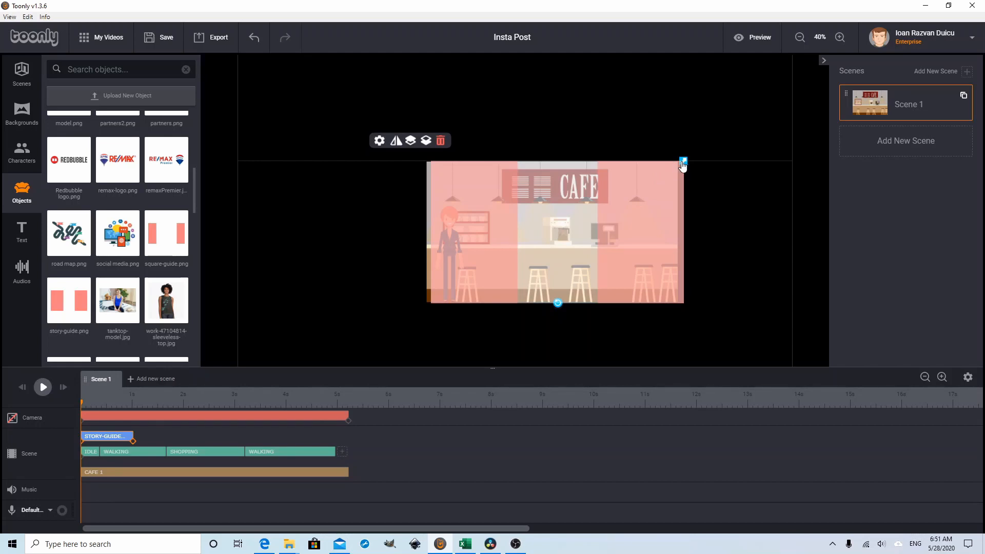
drag(682, 162, 680, 164)
drag(654, 201, 652, 202)
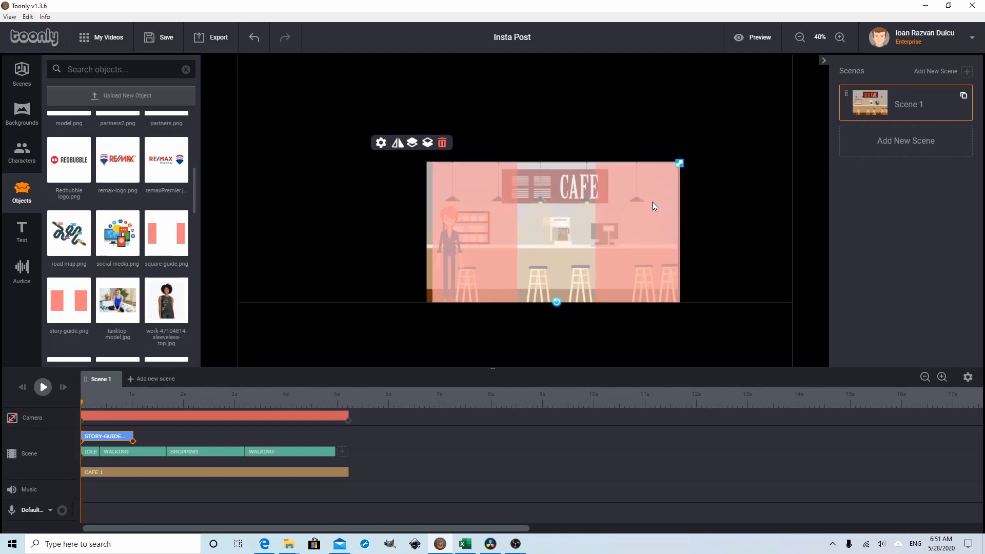
Step: Fine-tune the story guide's size to the scene height and shift it right so its clear strip surrounds the coffee machine
click(840, 38)
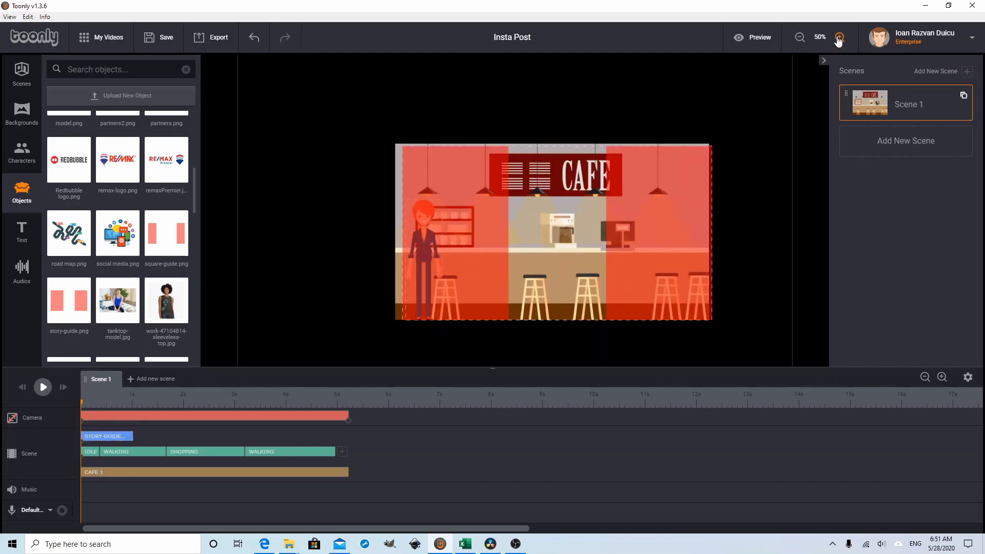
click(839, 38)
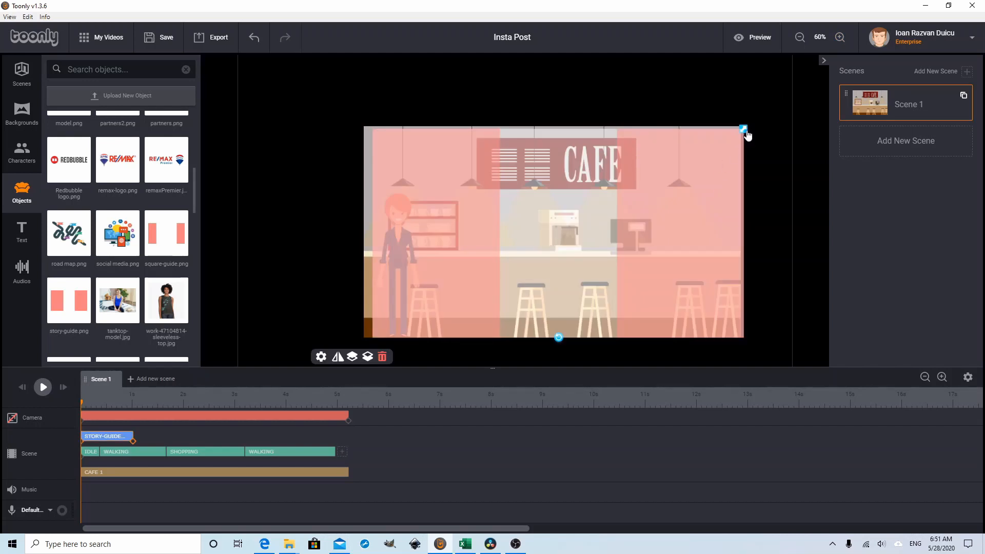
drag(747, 135, 750, 134)
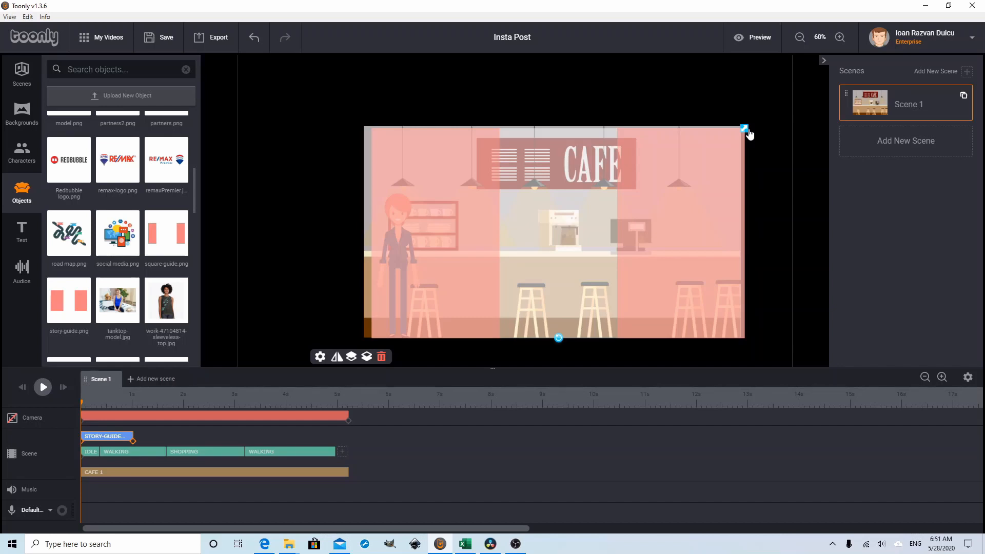
drag(748, 131, 749, 130)
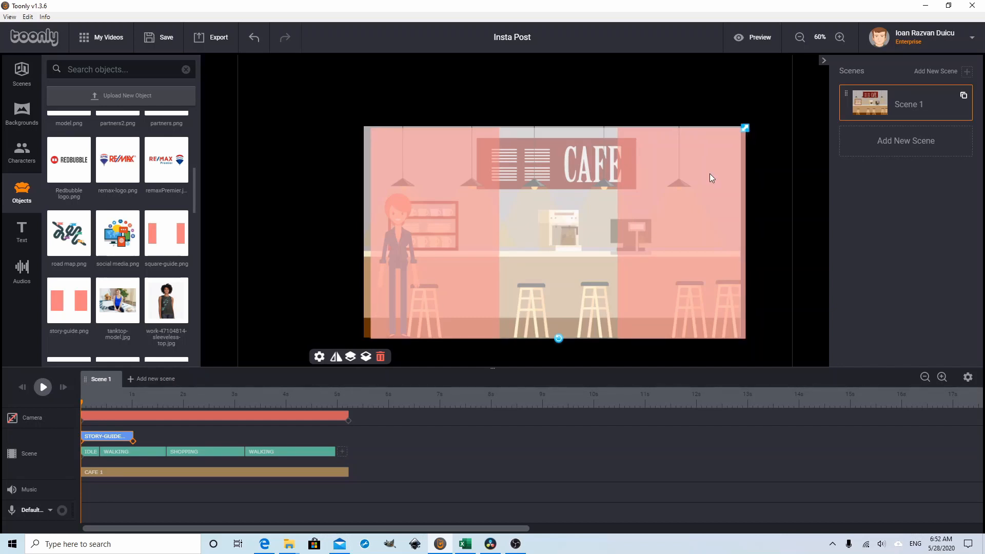
drag(672, 215, 667, 214)
click(580, 189)
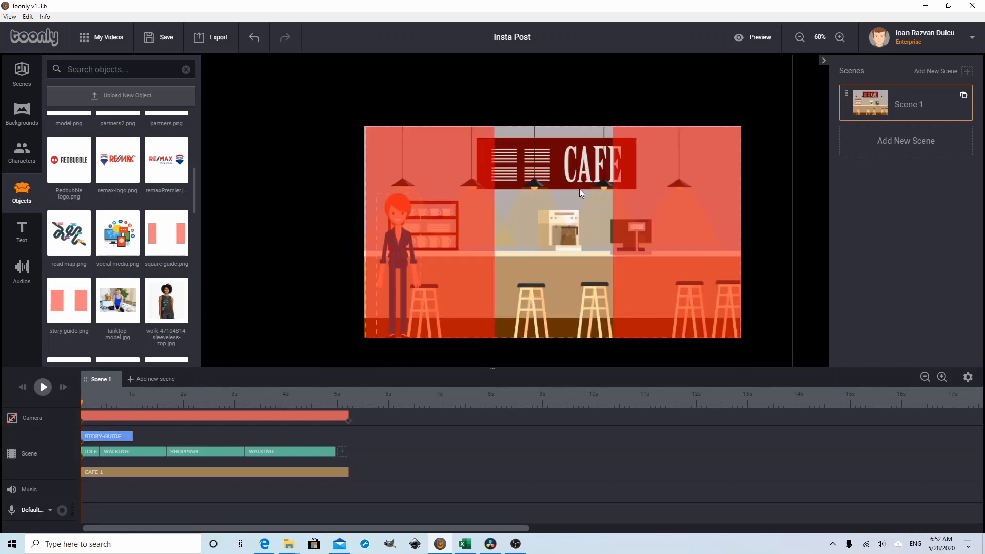
click(664, 192)
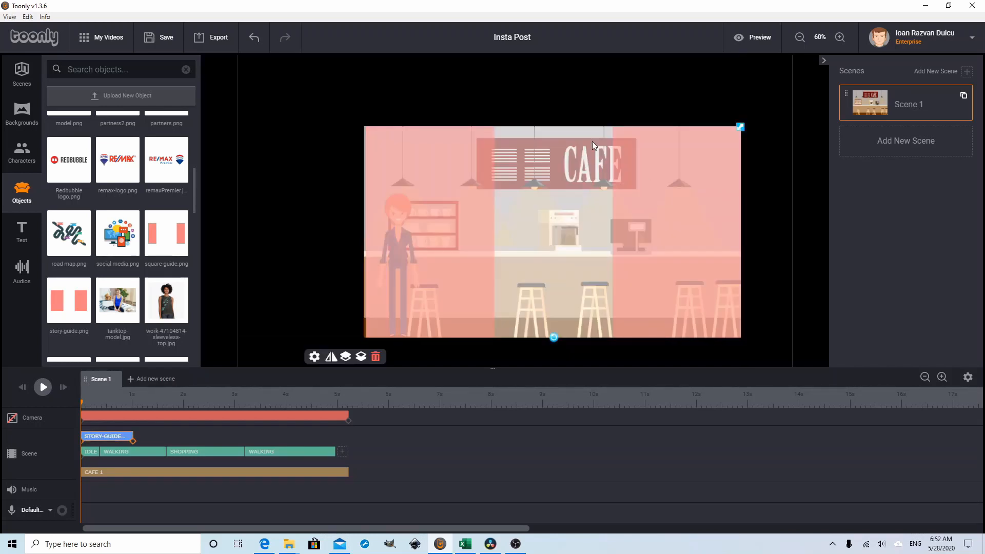
click(777, 230)
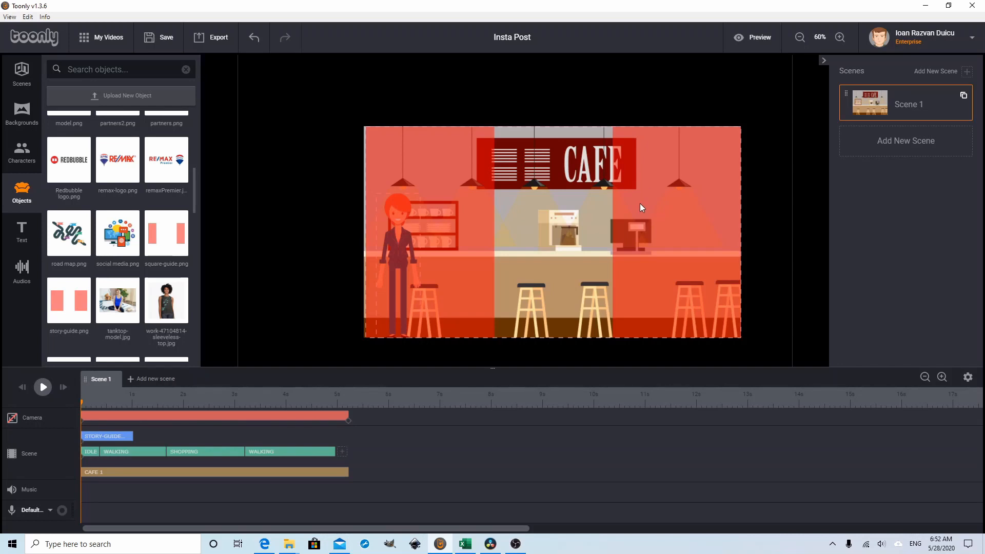
drag(640, 203, 657, 203)
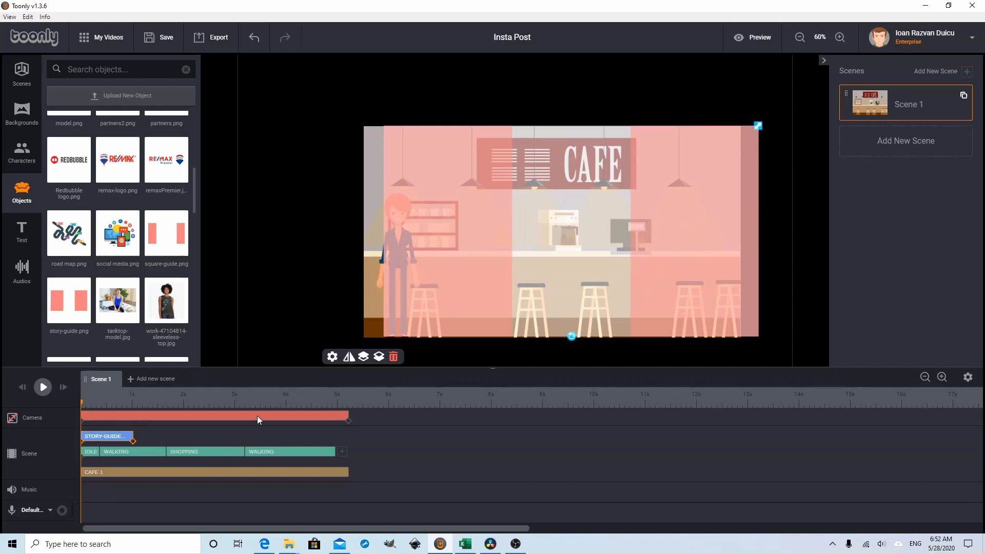
Step: Extend the story guide to just past 5 s on the timeline and set its In and Out effects to Instant
drag(131, 440, 343, 438)
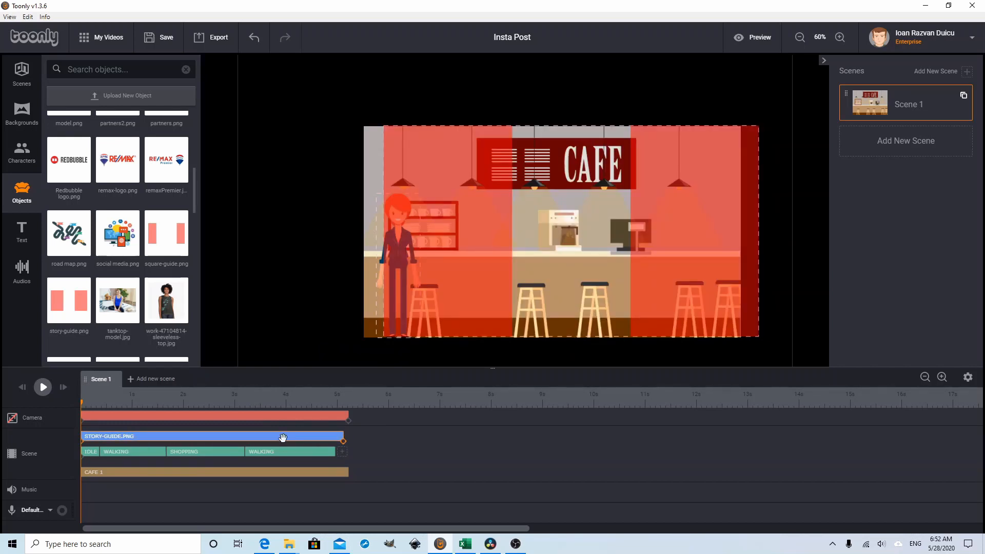
double_click(223, 438)
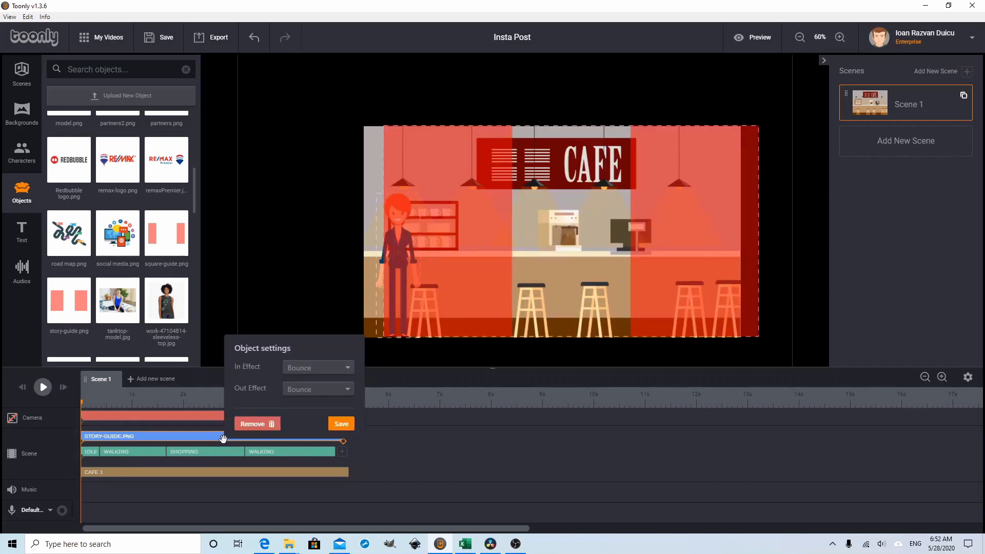
click(325, 367)
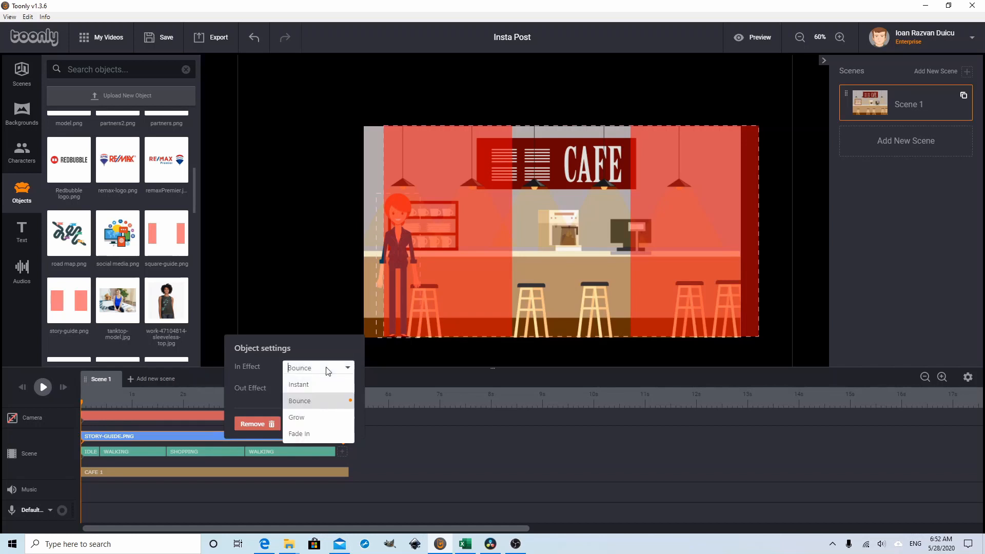
click(318, 385)
click(315, 390)
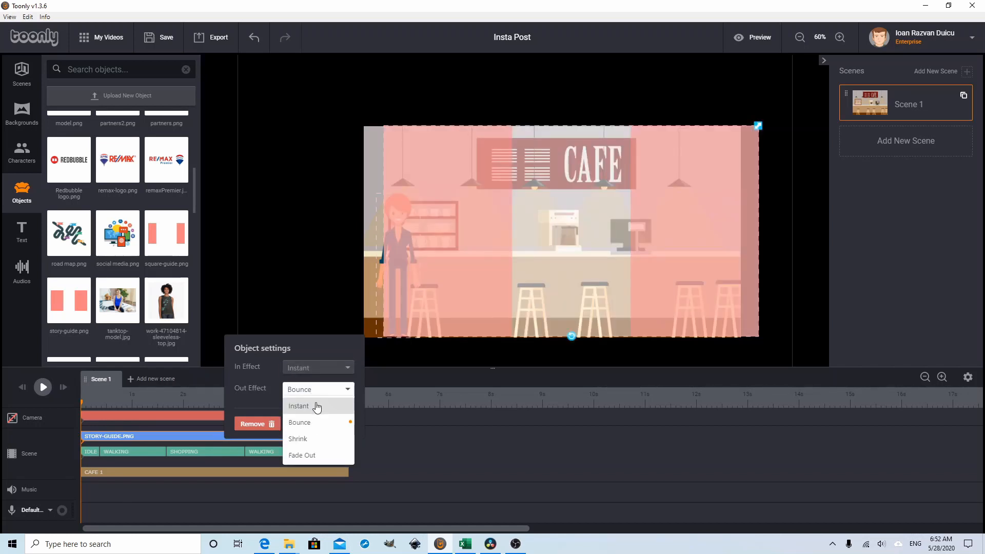
click(310, 406)
click(341, 421)
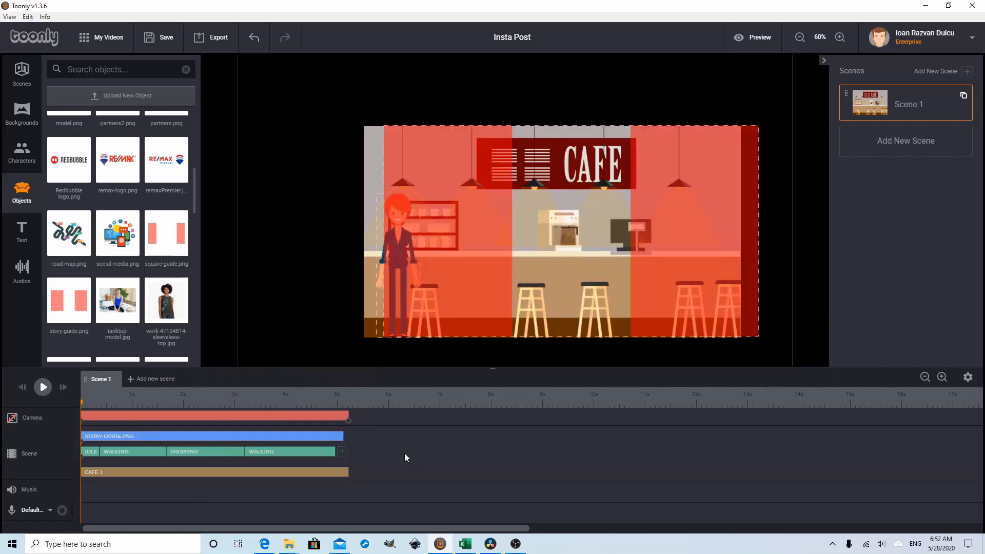
double_click(321, 437)
click(437, 422)
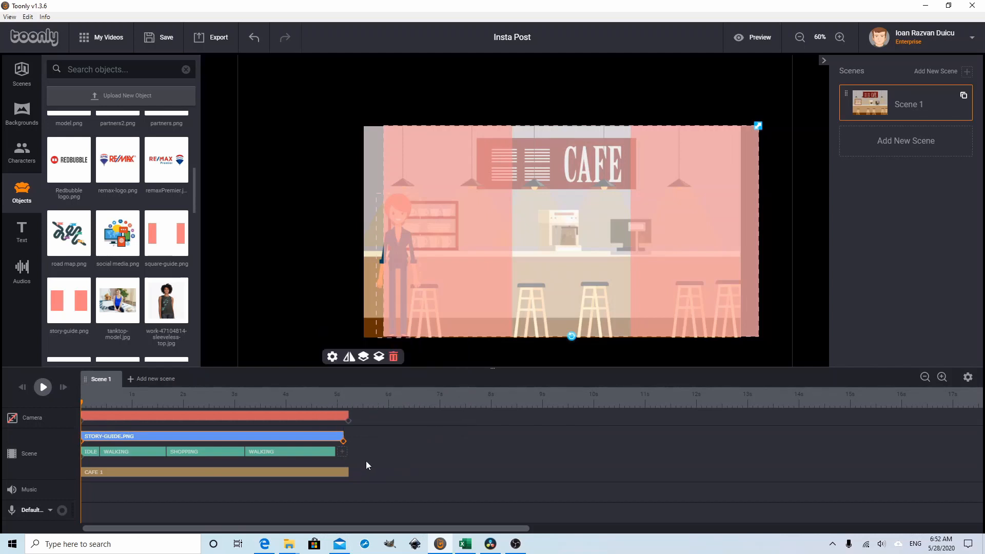
Step: Play the scene through with the story guide in place and start exporting the video
click(45, 388)
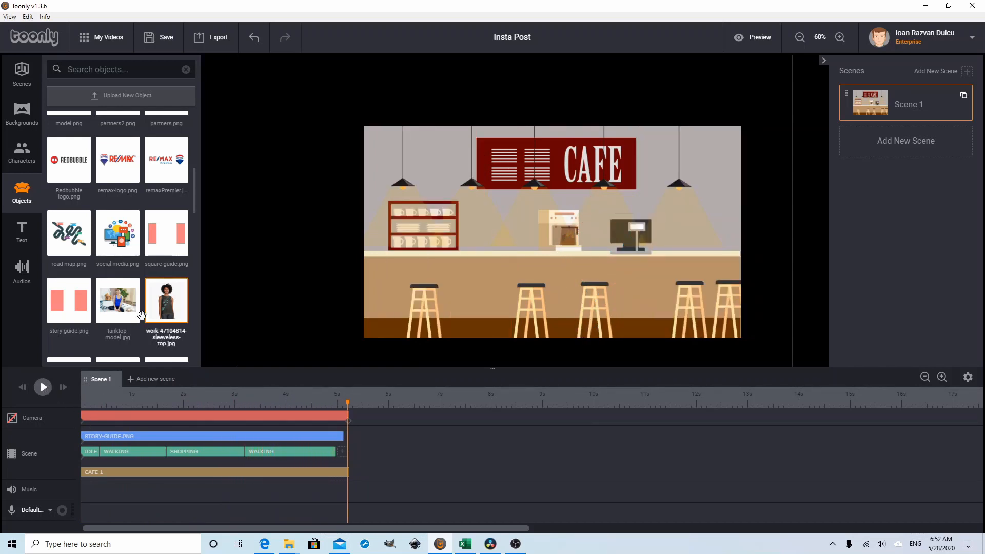
click(214, 45)
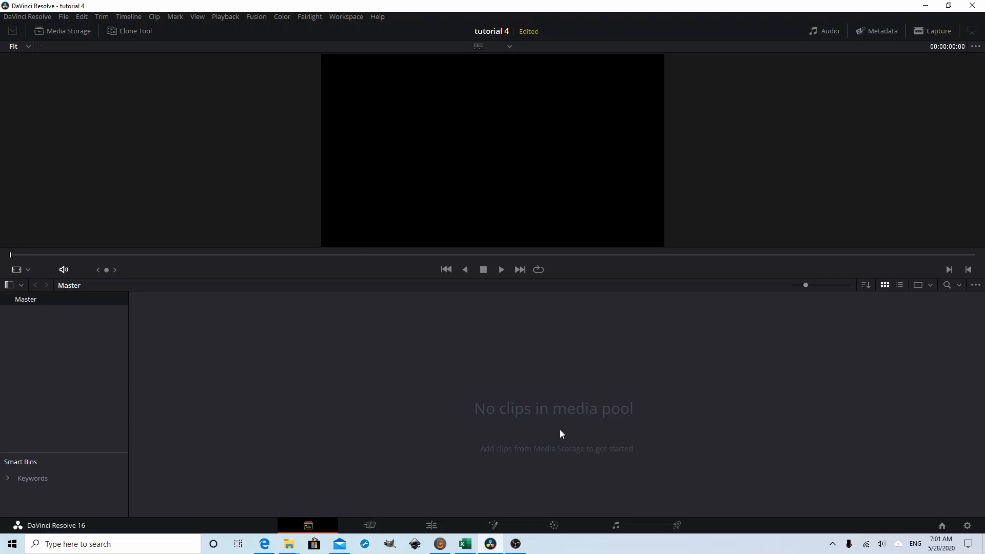
Step: In DaVinci Resolve, import the Insta story video into the empty media pool and check the project's timeline settings without changing them
right_click(488, 403)
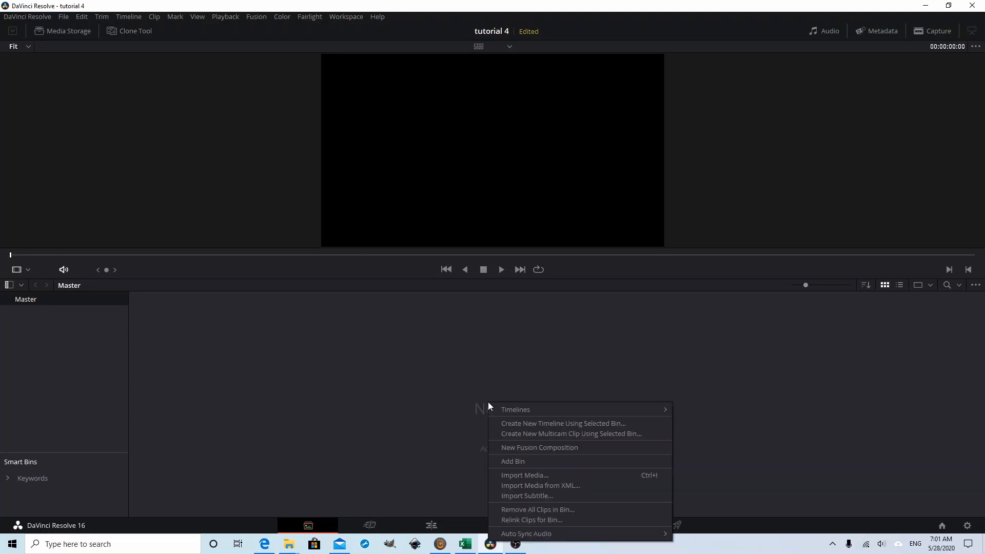
click(571, 477)
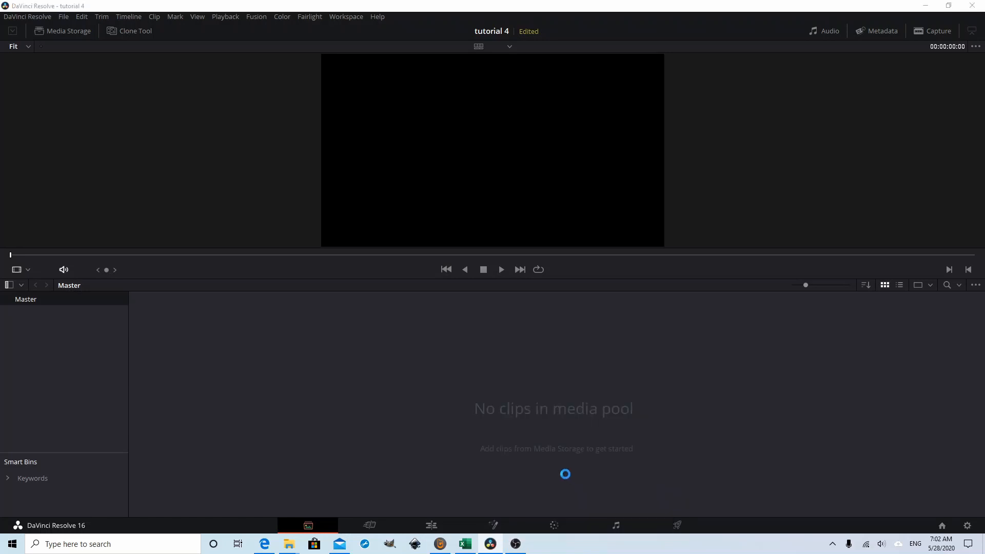
click(289, 106)
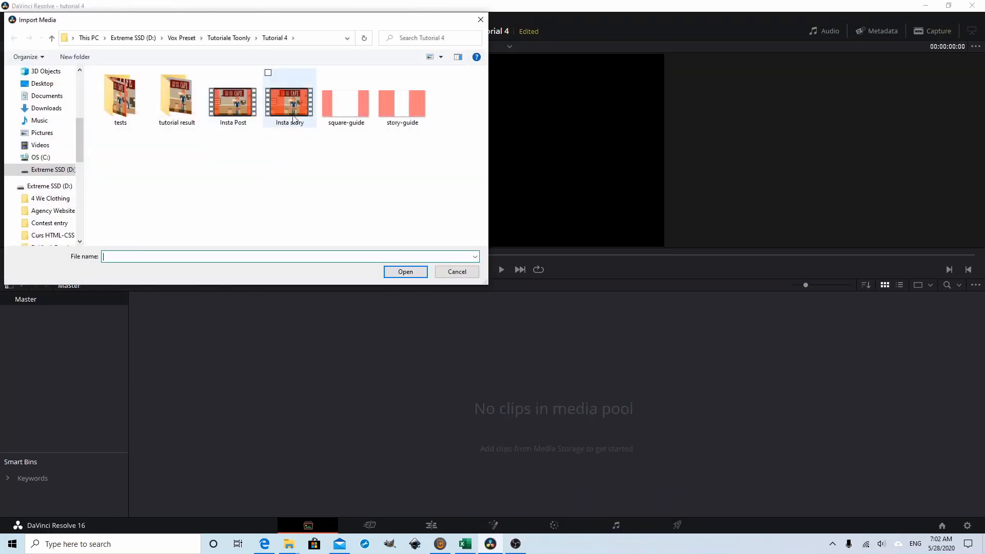
click(403, 272)
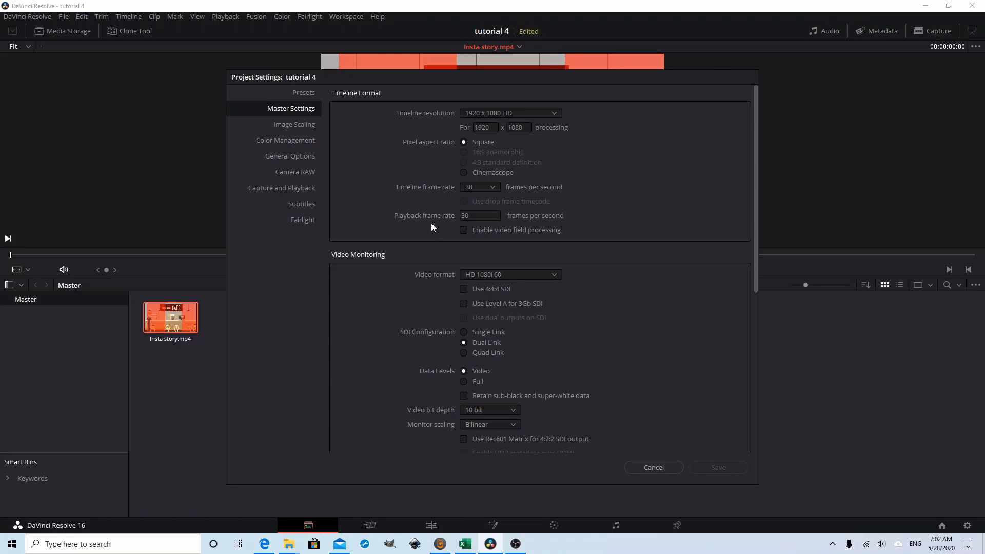
click(656, 466)
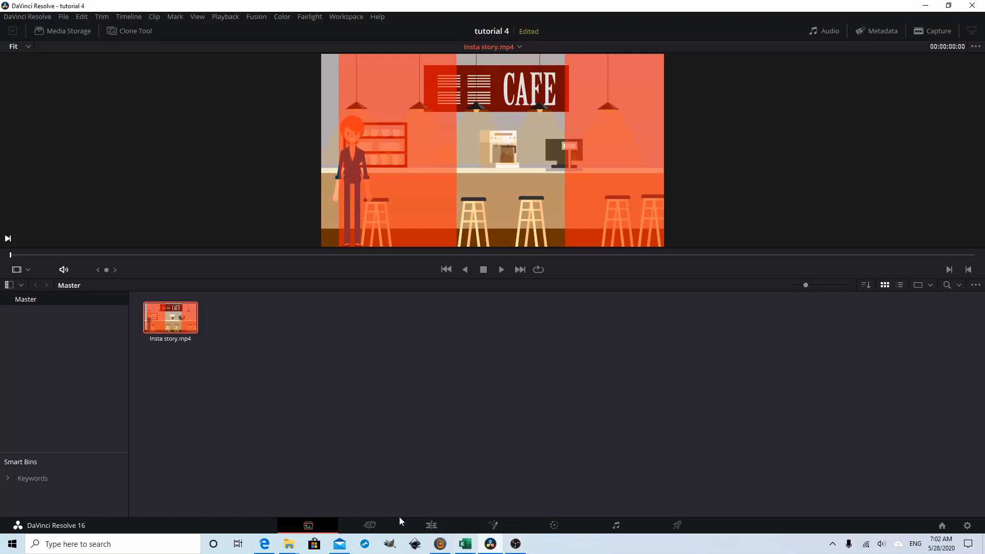
Step: Insert Insta story.mp4 into a timeline for editing and return the playhead to the start of the clip
click(433, 526)
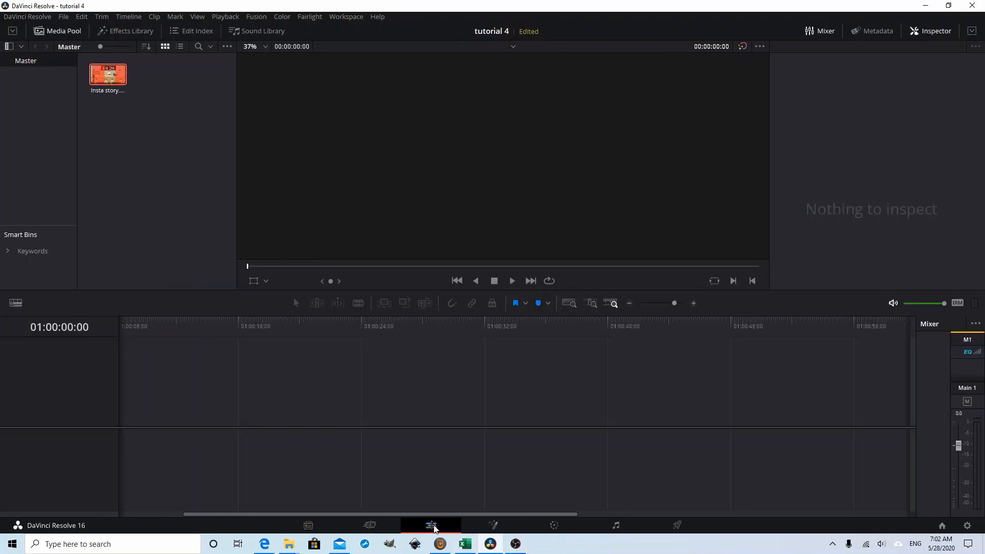
right_click(109, 81)
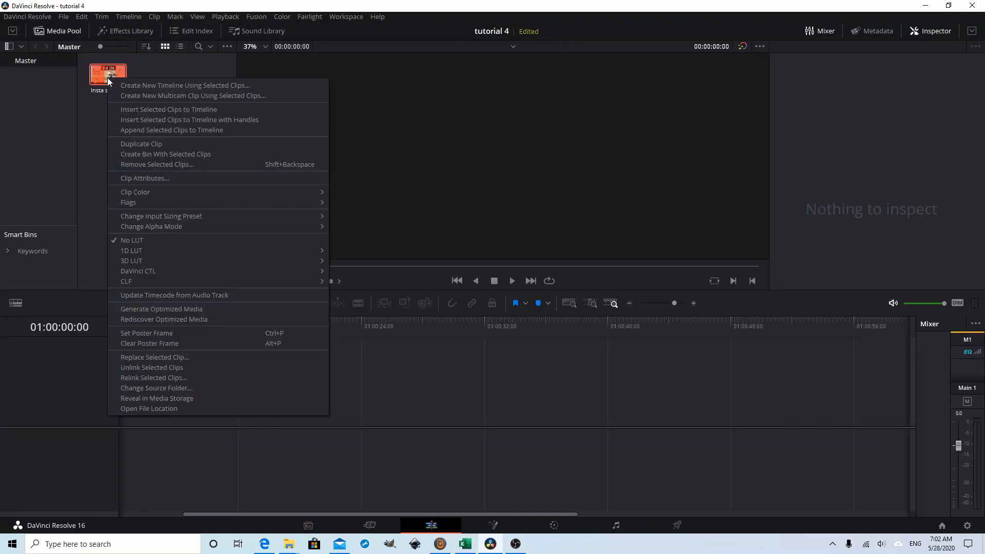
click(158, 112)
click(591, 315)
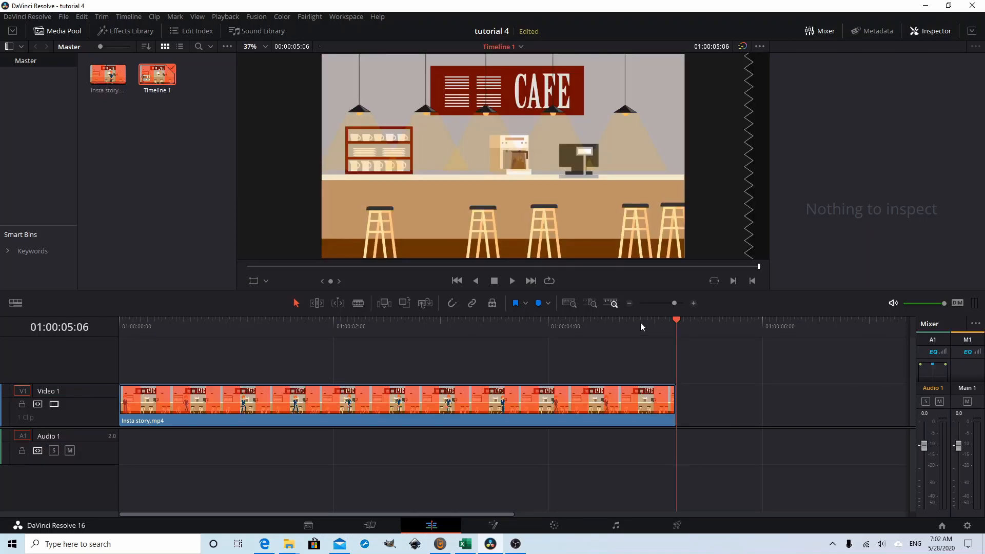
drag(678, 321, 36, 325)
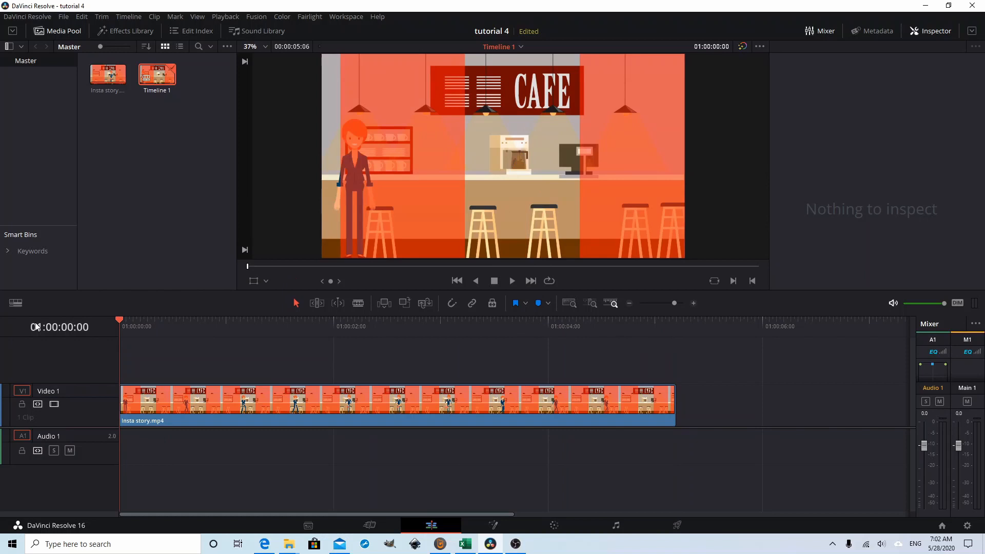
Step: Bring the timeline clip into Fusion and add a Crop node between MediaIn1 and MediaOut1
click(420, 404)
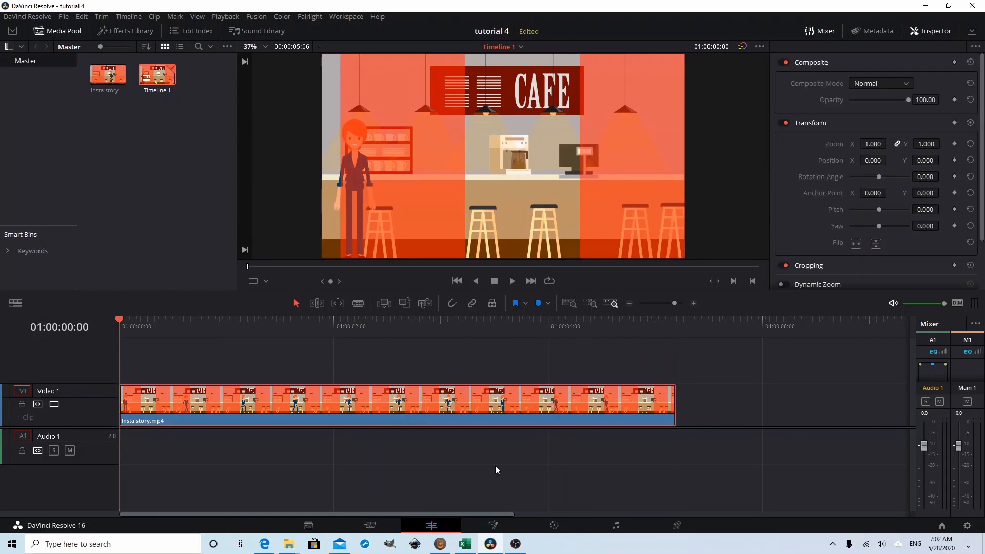
click(496, 527)
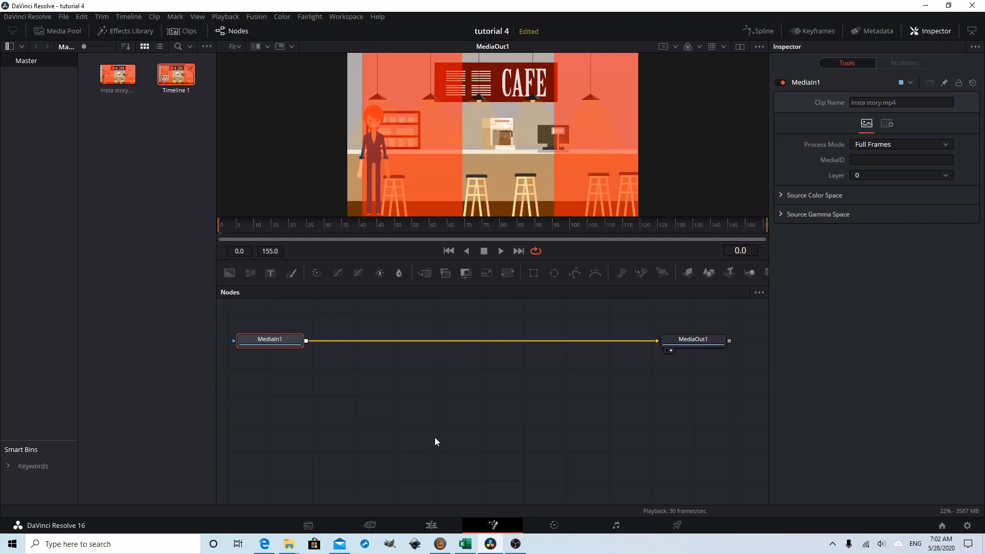
key(shift+space)
text(Crop)
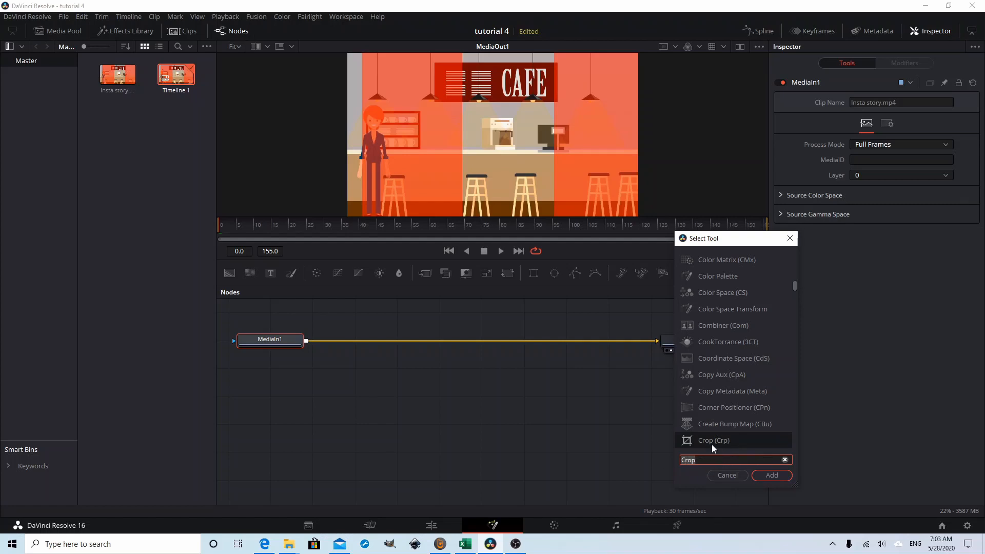
click(768, 475)
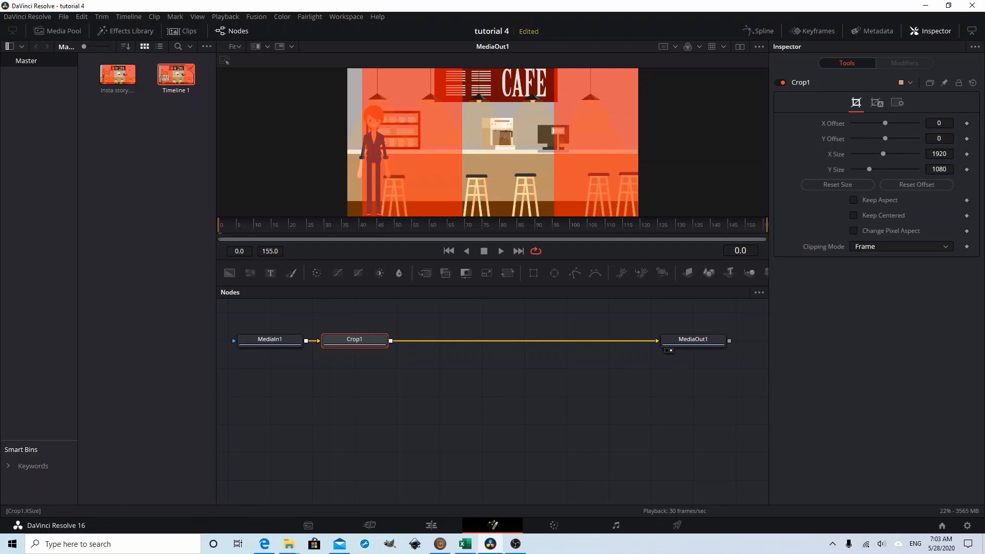
Step: Set the crop's X Size to 610 and move its X Offset to about 755 to frame the clear strip around the coffee machine
click(943, 154)
text(610)
key(Tab)
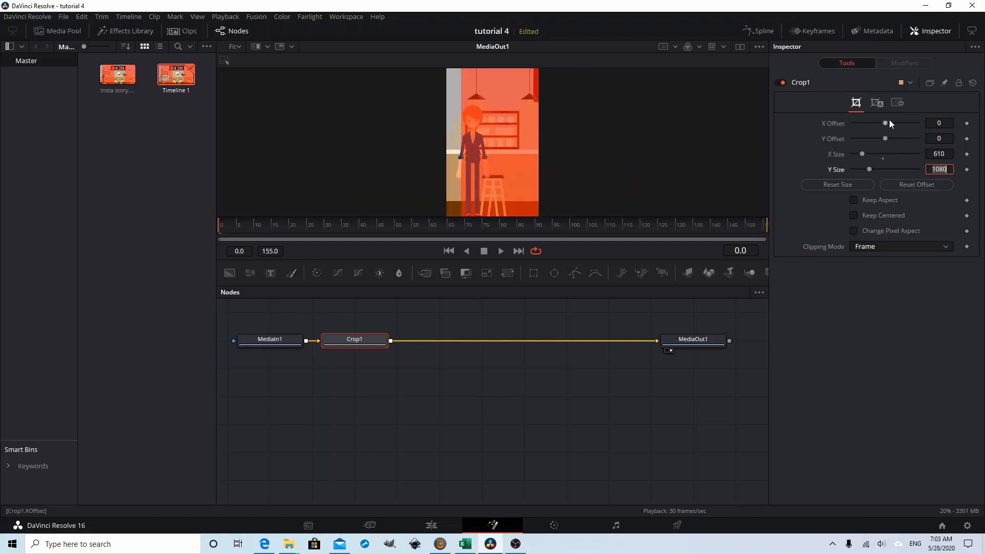
drag(886, 121, 910, 124)
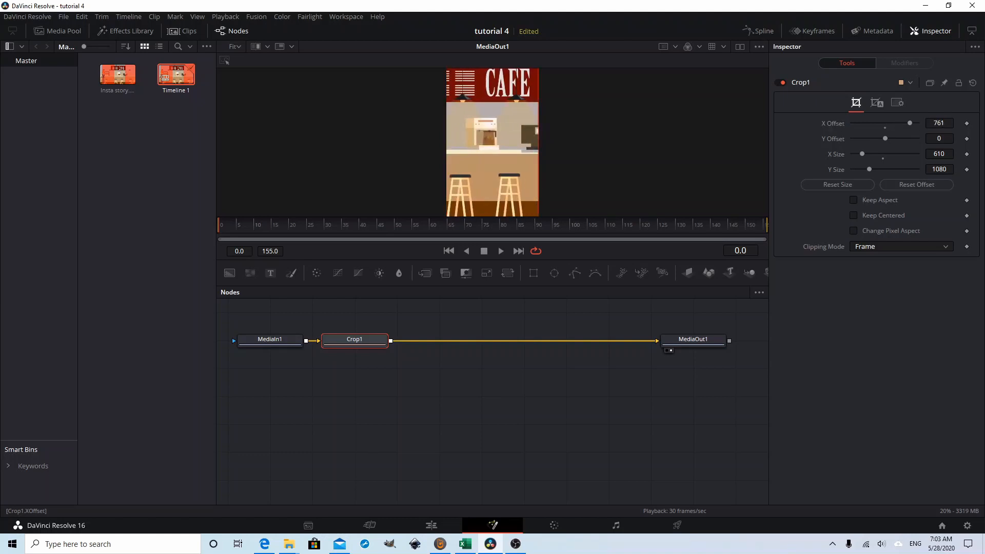
drag(938, 123, 937, 123)
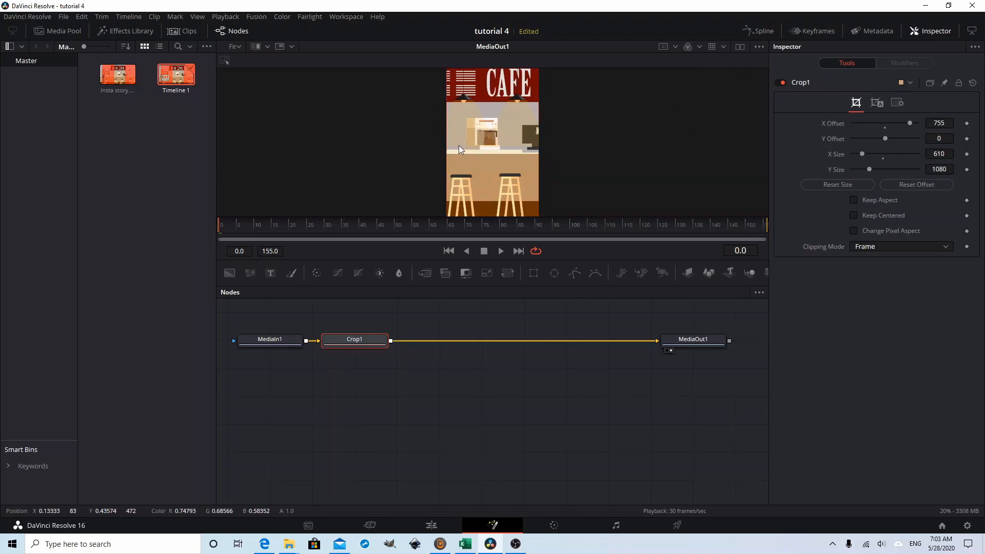
Step: Raise the crop's X Offset one pixel at a time through 756 and 757 to 758, trimming the red guide from the left edge
scroll(459, 148, up, 5)
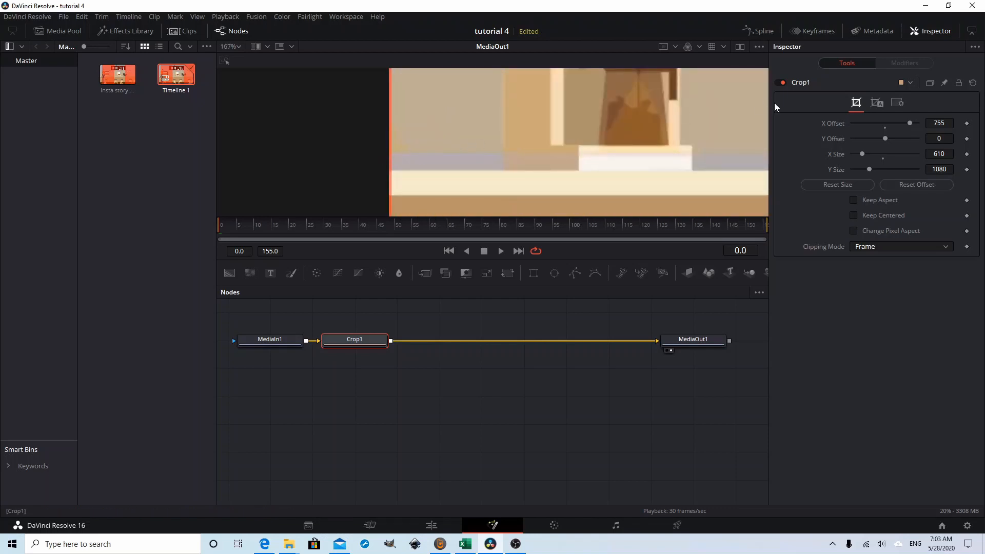
click(948, 123)
text(756)
key(Tab)
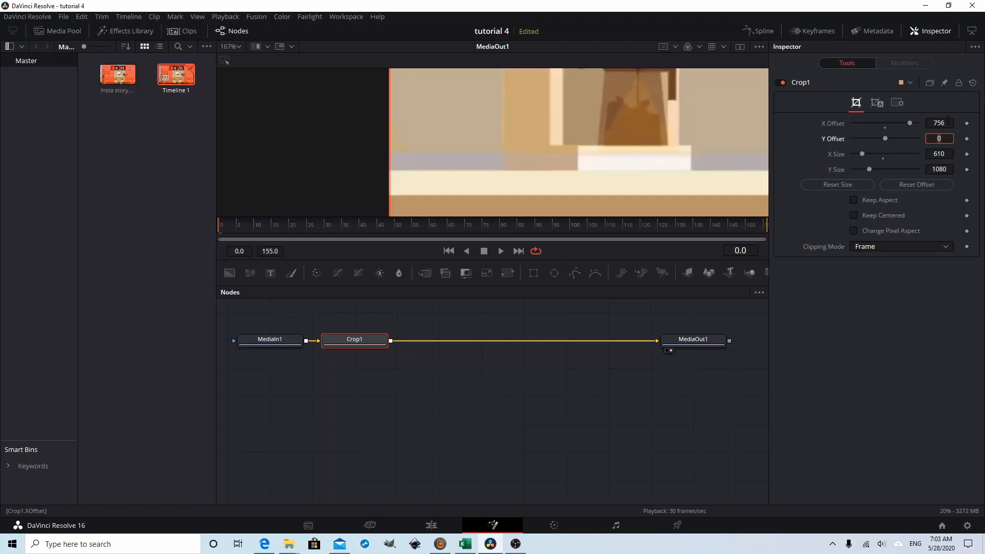
click(948, 121)
key(BackSpace)
text(7)
key(Tab)
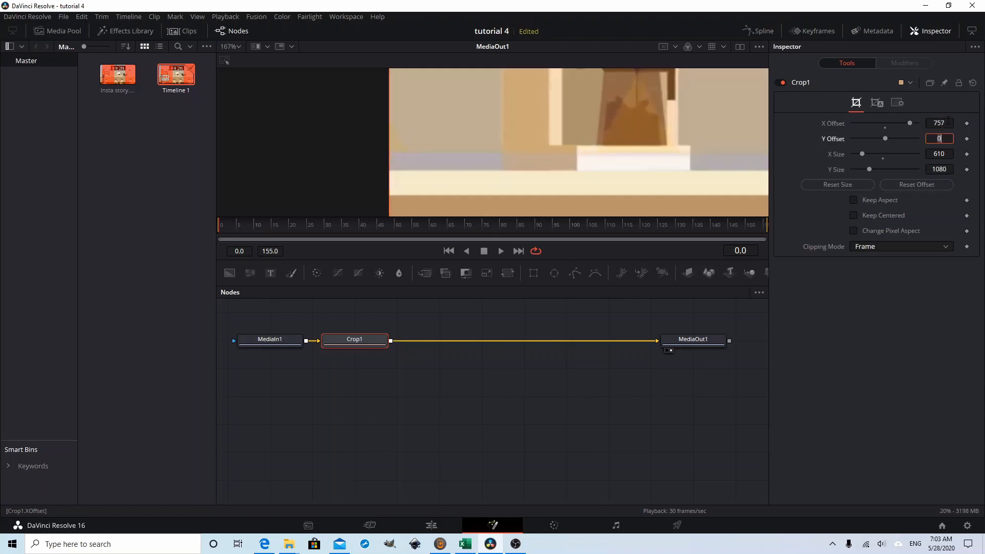
scroll(460, 164, down, 2)
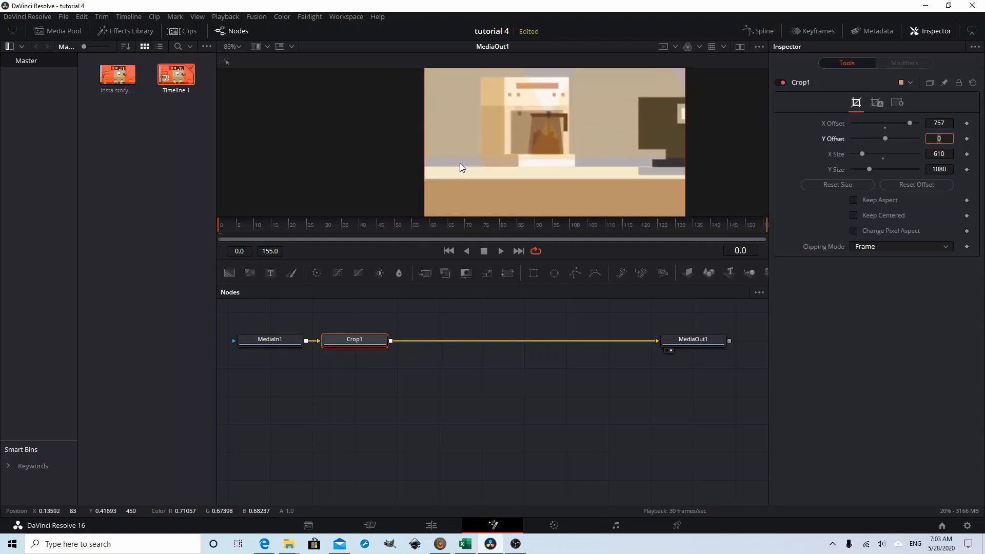
scroll(460, 163, up, 2)
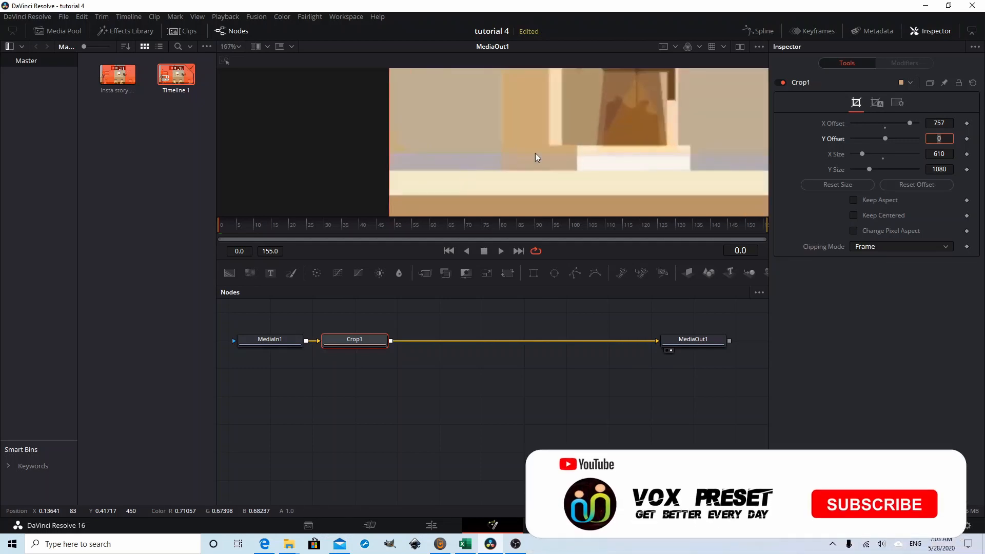
click(952, 122)
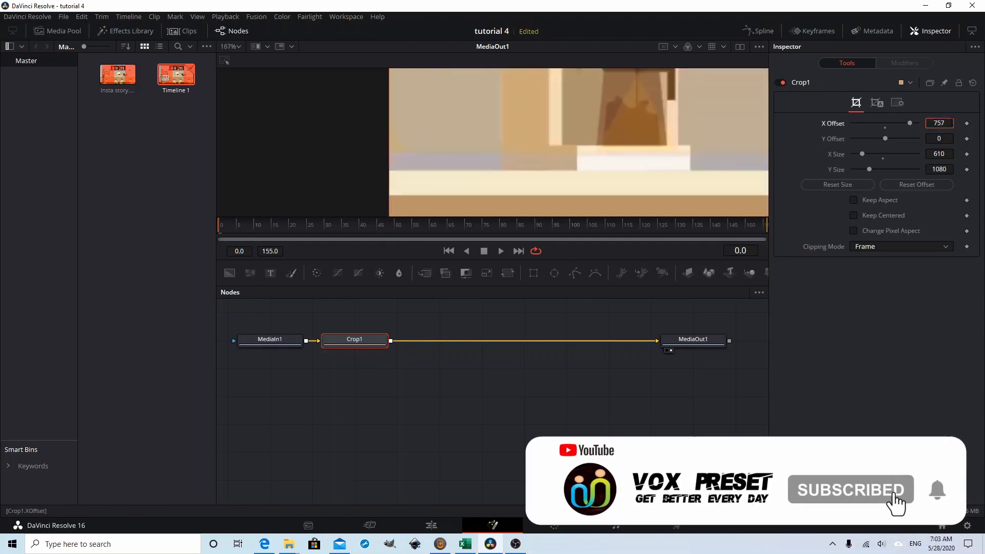
key(BackSpace)
text(8)
key(Tab)
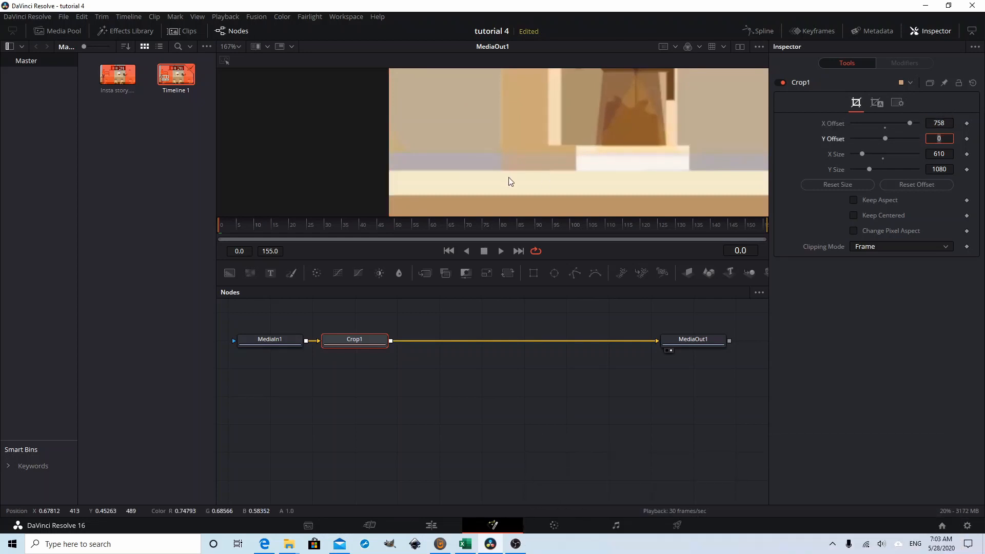
drag(588, 149, 458, 131)
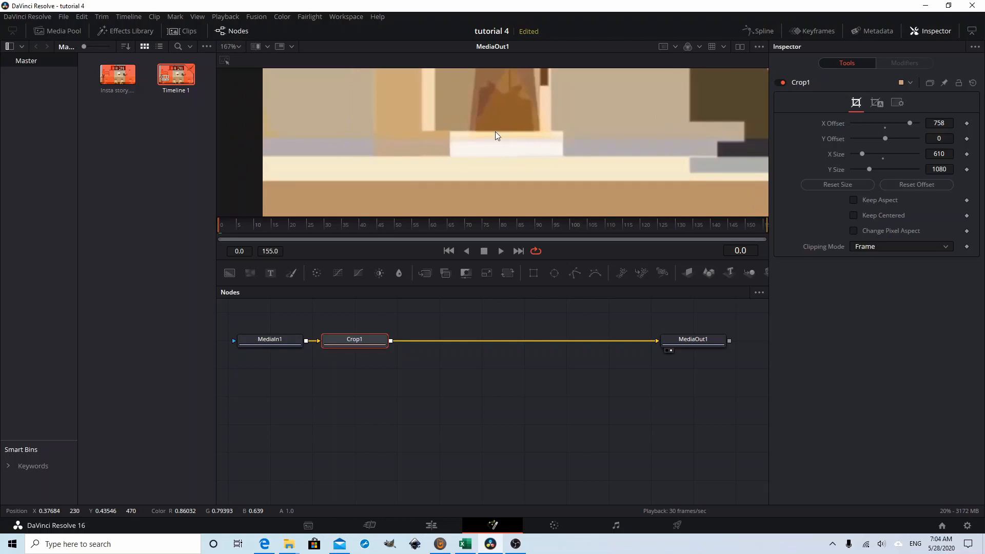
click(946, 122)
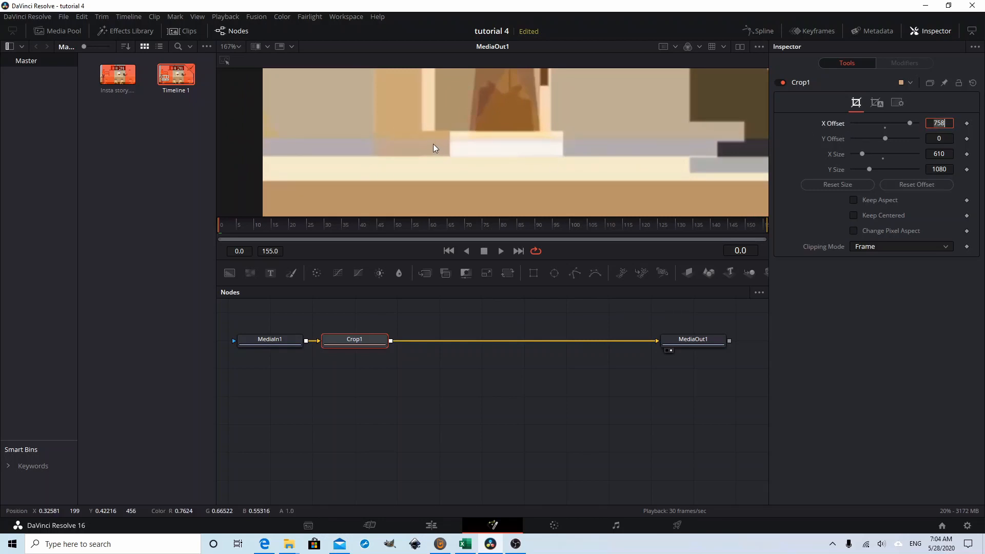
key(ctrl+f)
scroll(433, 143, down, 5)
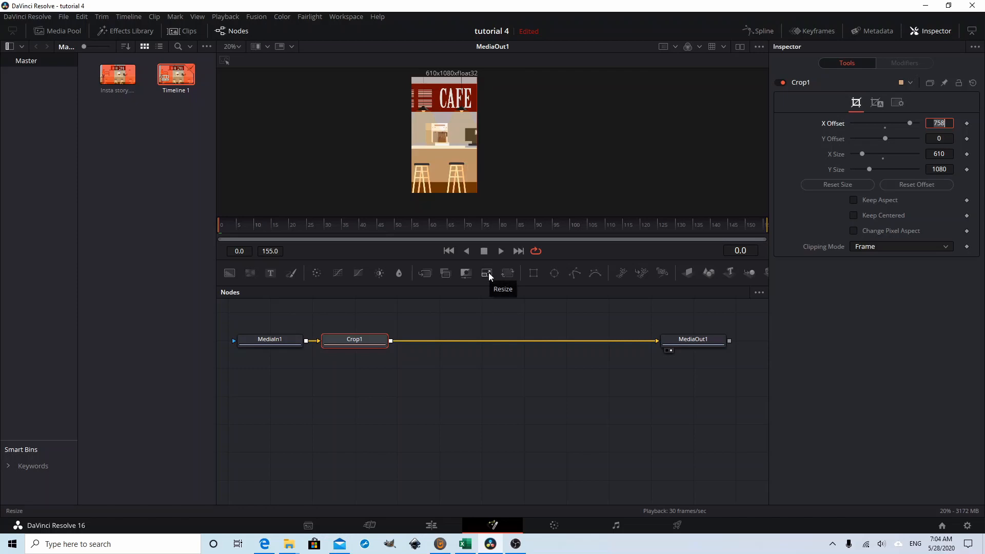
Step: Add a Resize node after Crop1 and set its width to 1080 and height to 1920
click(363, 342)
click(485, 273)
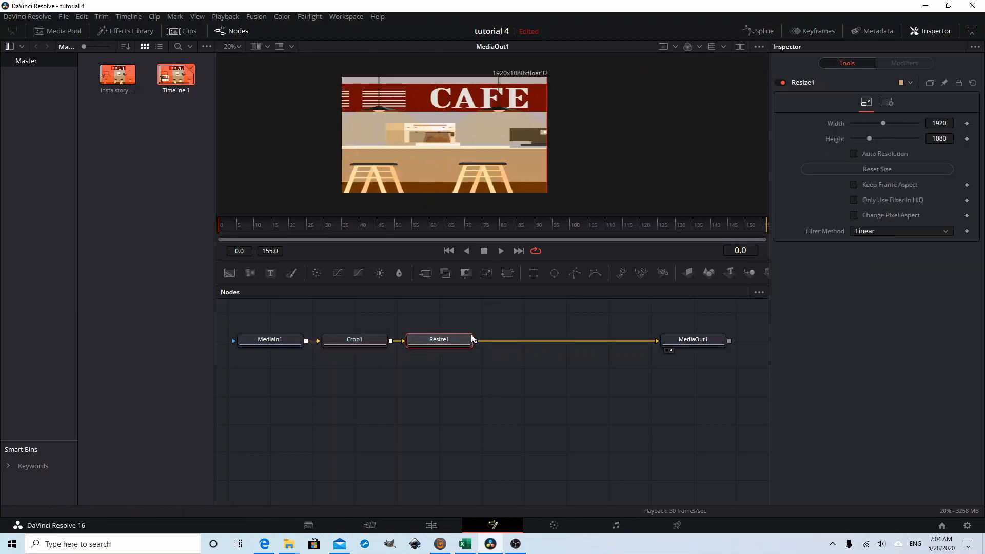
drag(437, 343, 479, 343)
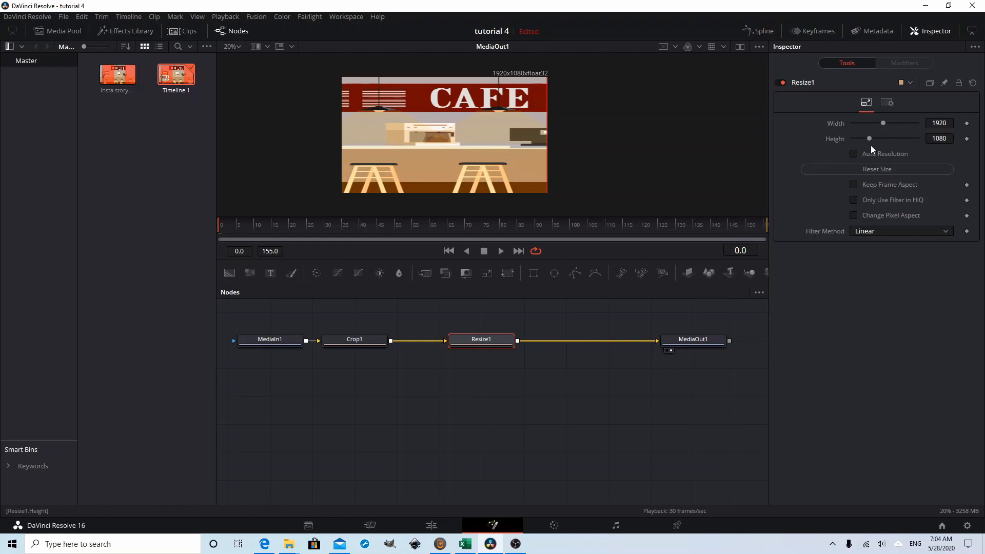
double_click(939, 124)
text(1080)
key(Tab)
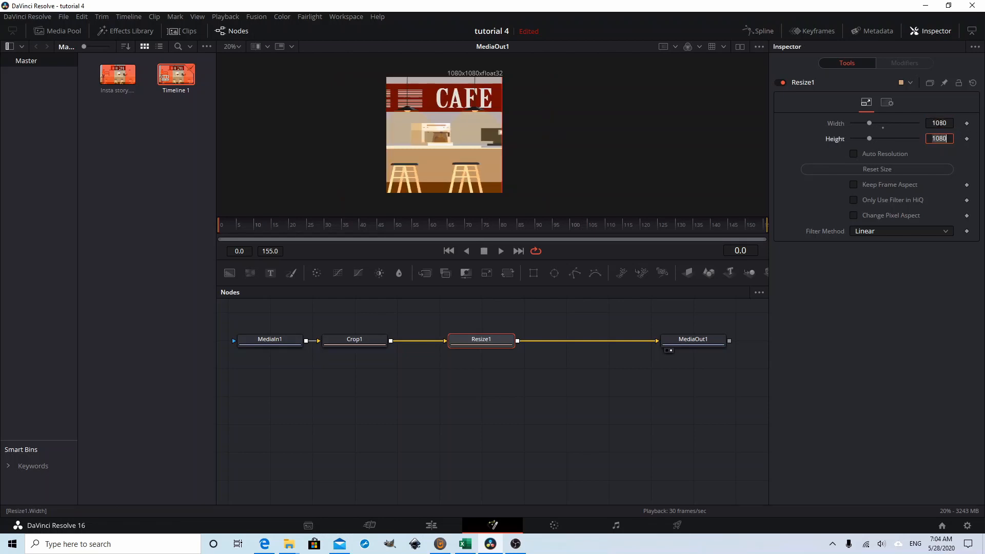
text(1920)
key(Tab)
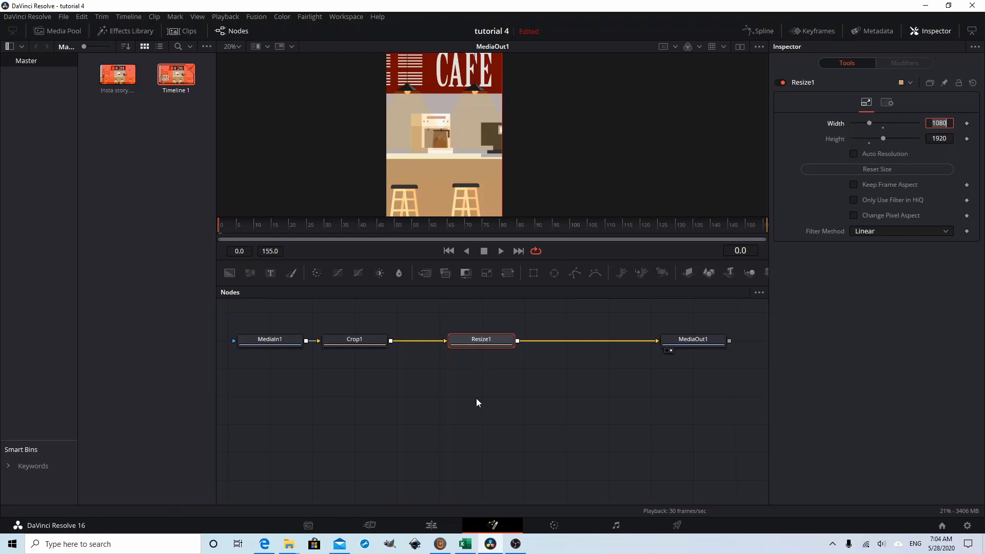
Step: Return to the edit timeline and save the project's timeline resolution as Custom, 1080 x 1920
click(433, 526)
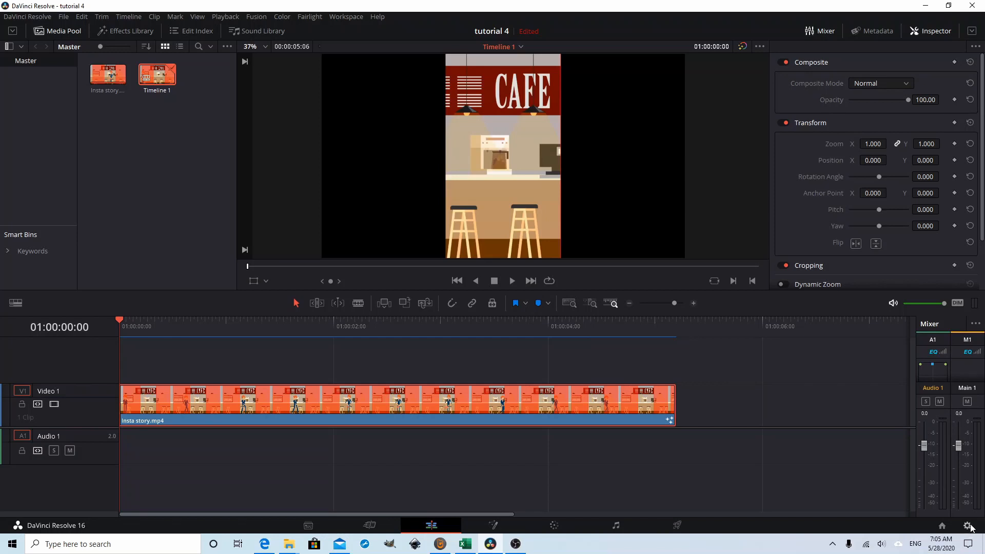
click(967, 527)
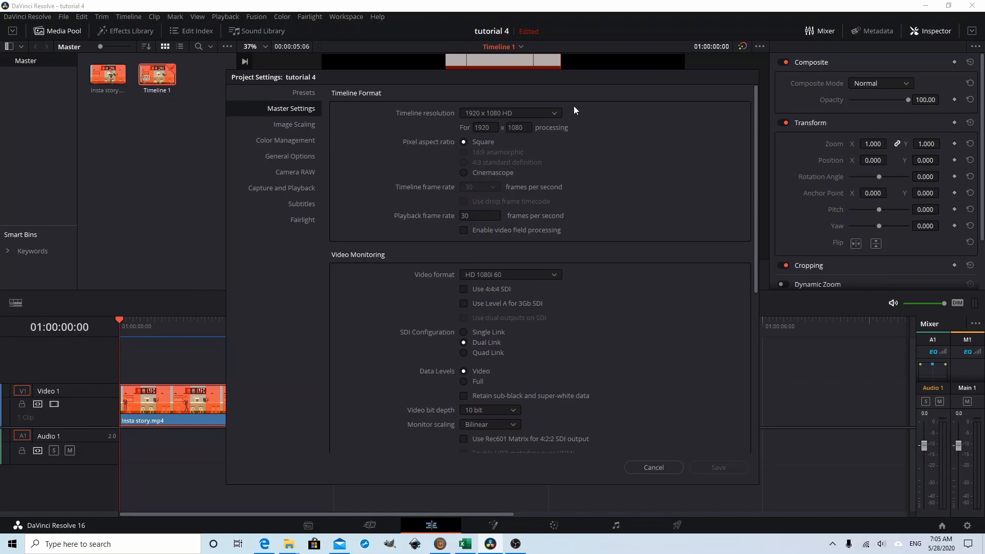
click(553, 113)
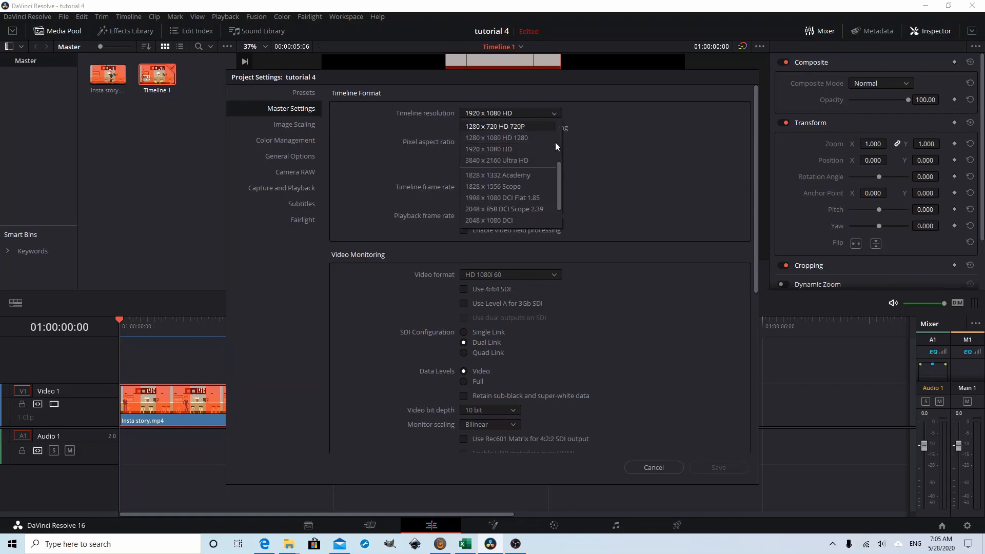
click(508, 126)
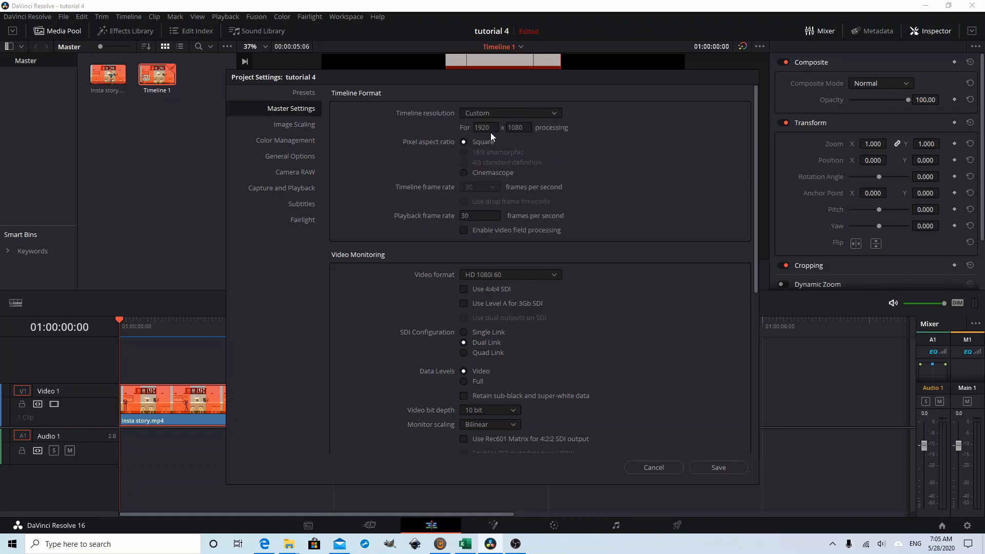
double_click(480, 127)
text(1080)
key(Tab)
text(1920)
key(Return)
click(695, 453)
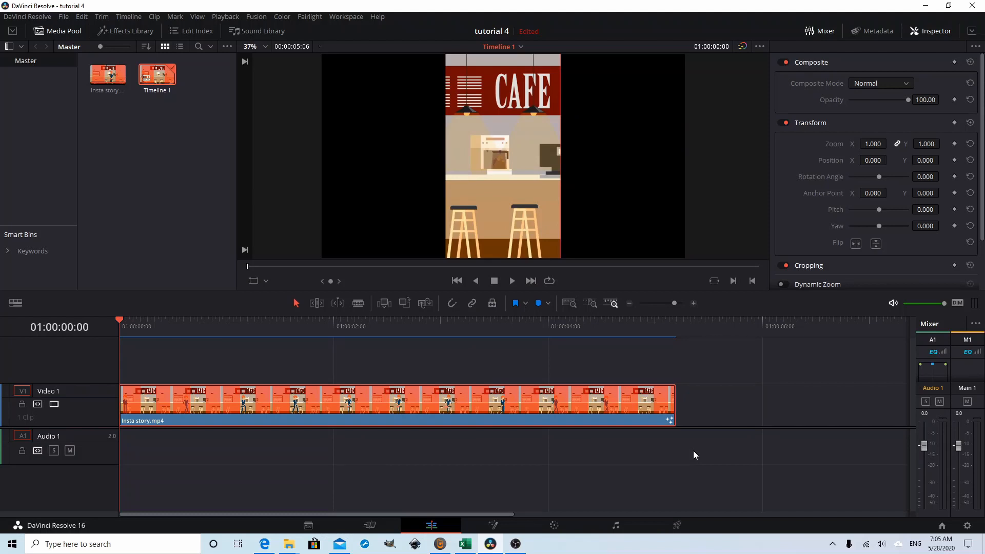